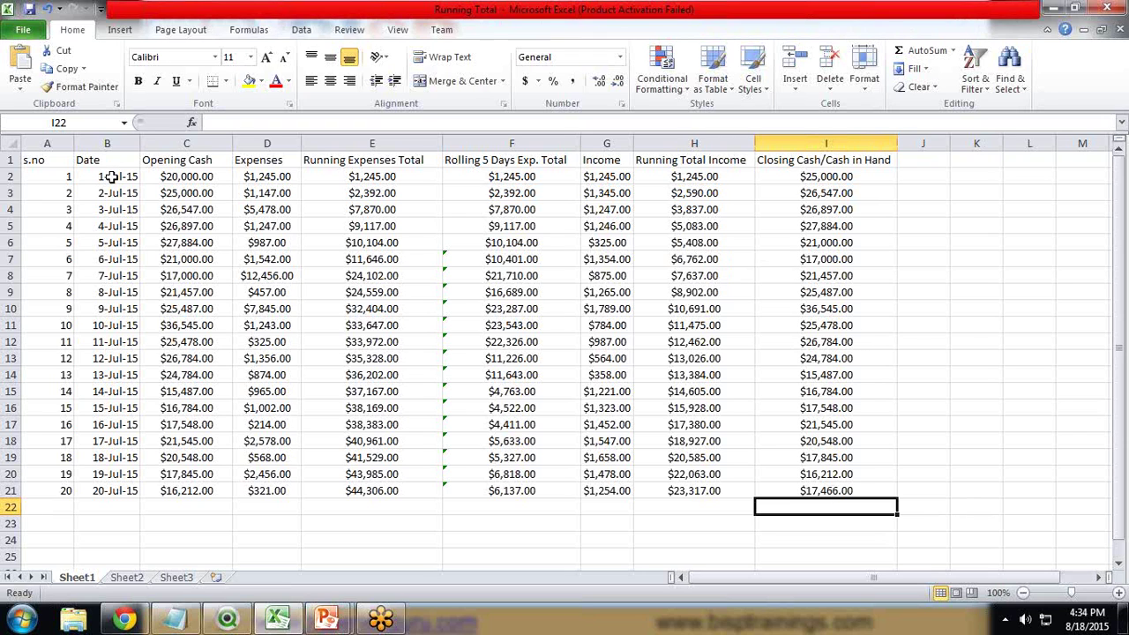
- Review the values in the Date, Opening Cash and Expenses columns of Sheet1
{"action": "left_click_drag", "start_coordinate": [112, 176], "coordinate": [123, 489]}
{"action": "left_click", "coordinate": [201, 364]}
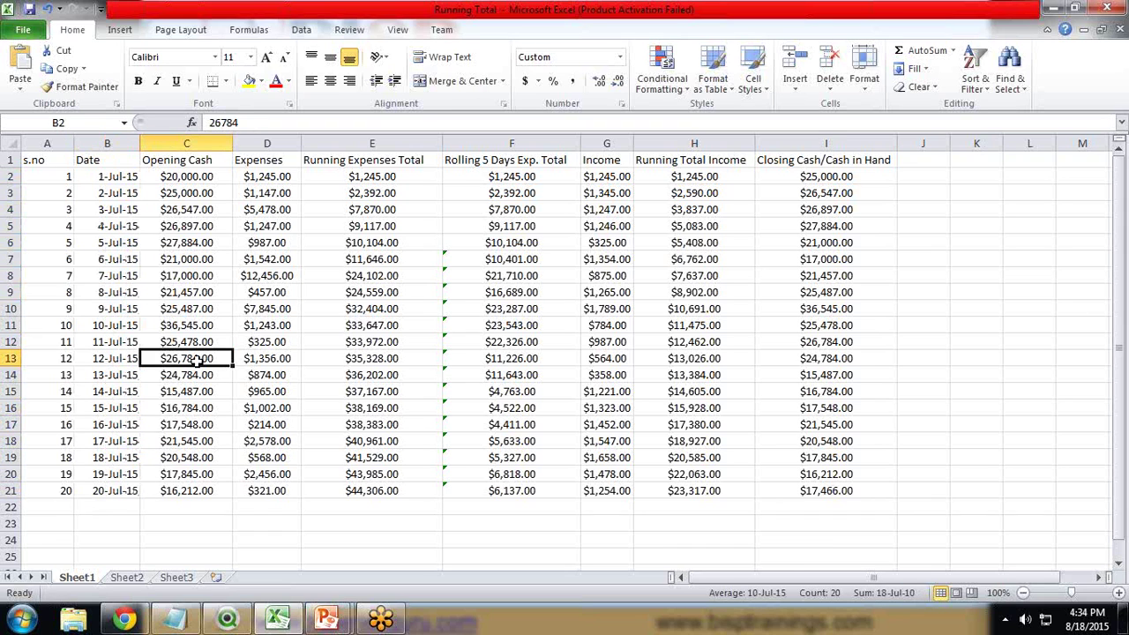
{"action": "left_click", "coordinate": [183, 181]}
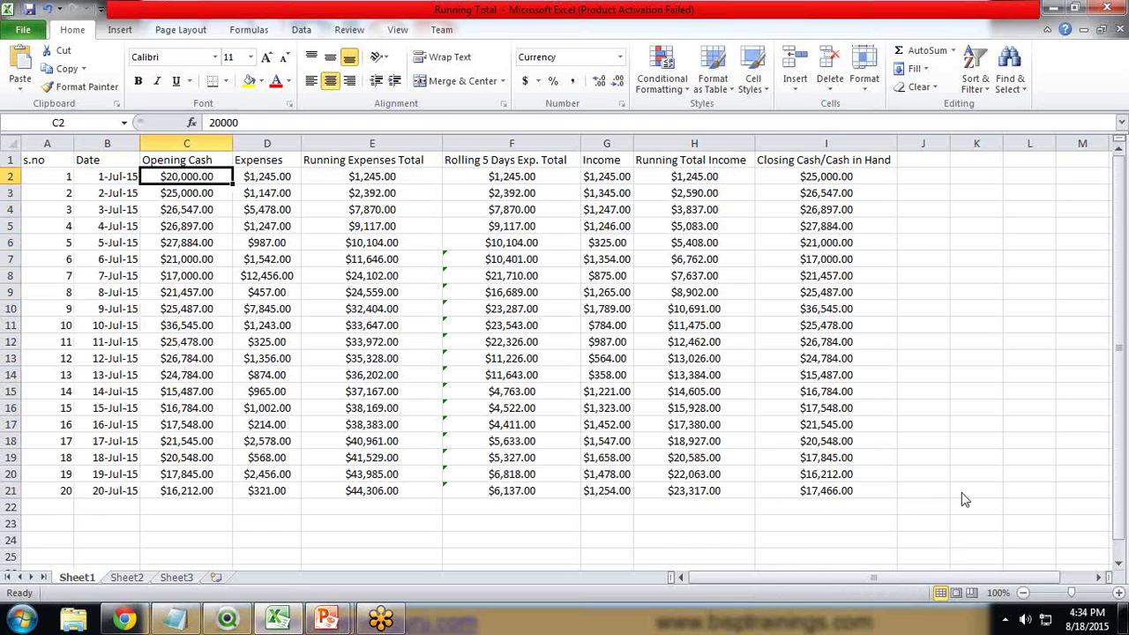
{"action": "left_click_drag", "start_coordinate": [257, 178], "coordinate": [264, 208]}
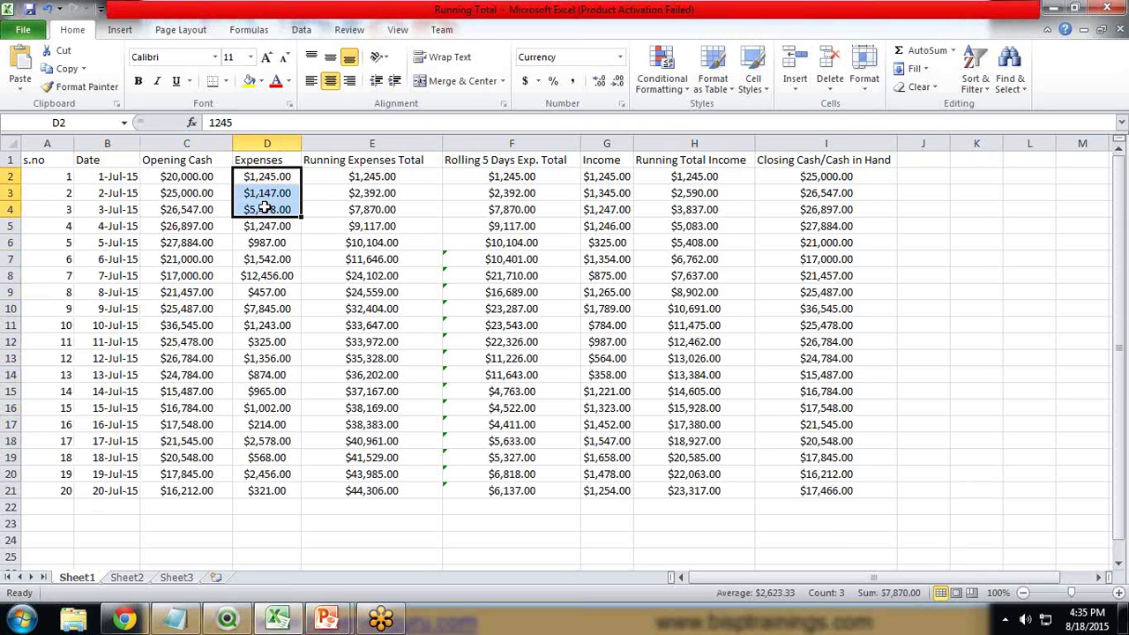
- Inspect how the Running Expenses Total column is calculated in cells E2, E3 and E4 from the Expenses values
{"action": "left_click", "coordinate": [372, 180]}
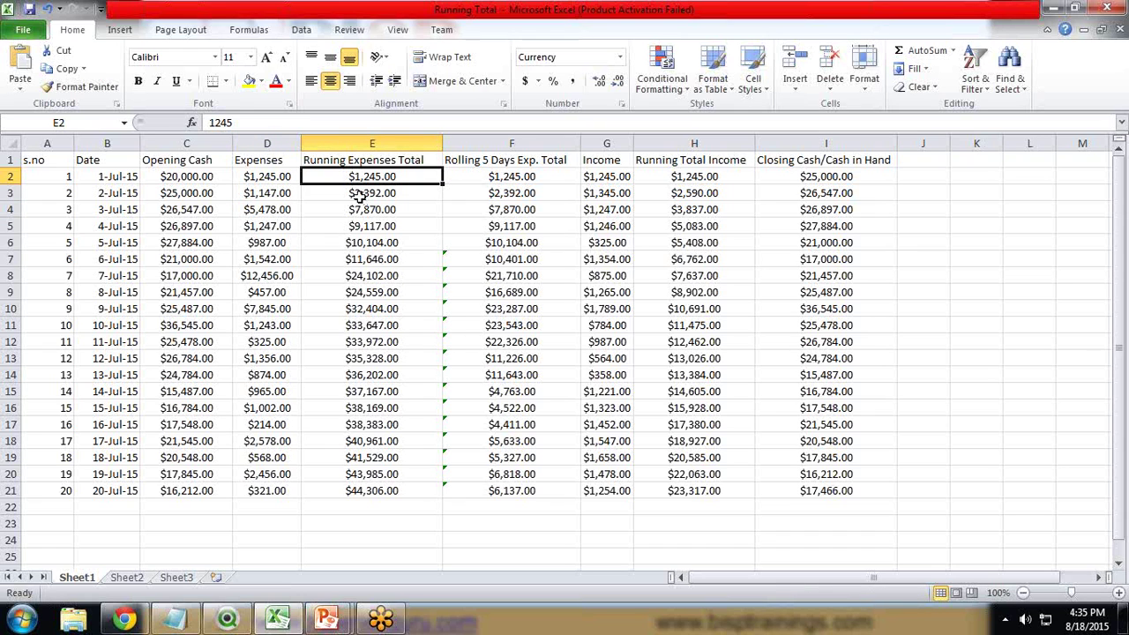
{"action": "left_click", "coordinate": [362, 196]}
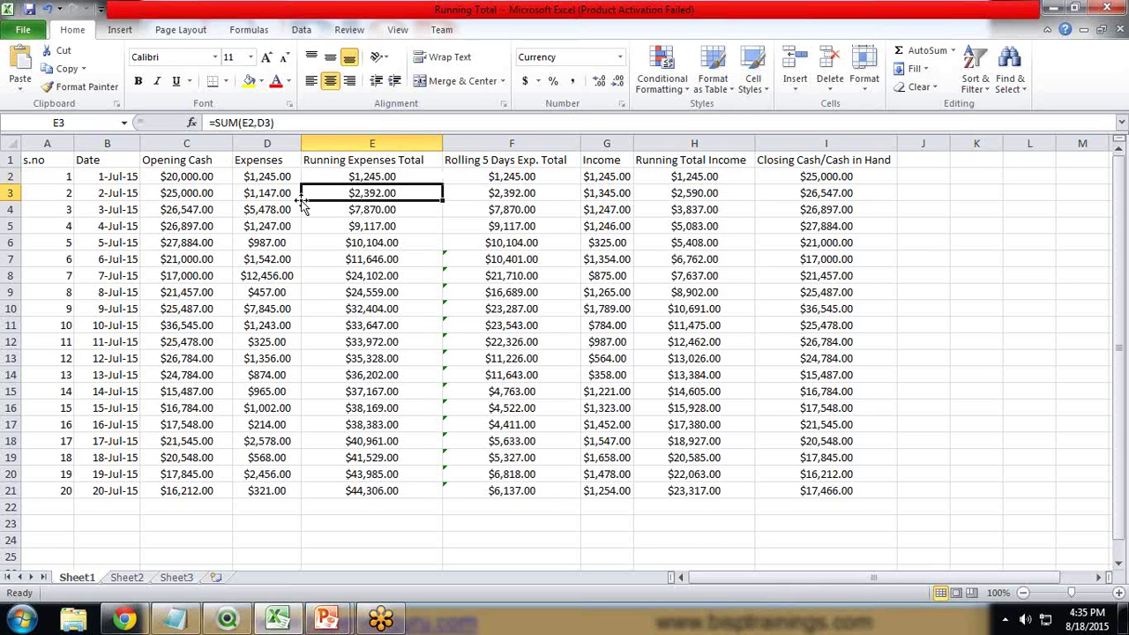
{"action": "left_click_drag", "start_coordinate": [270, 178], "coordinate": [274, 194]}
{"action": "left_click", "coordinate": [368, 192]}
{"action": "double_click", "coordinate": [371, 192]}
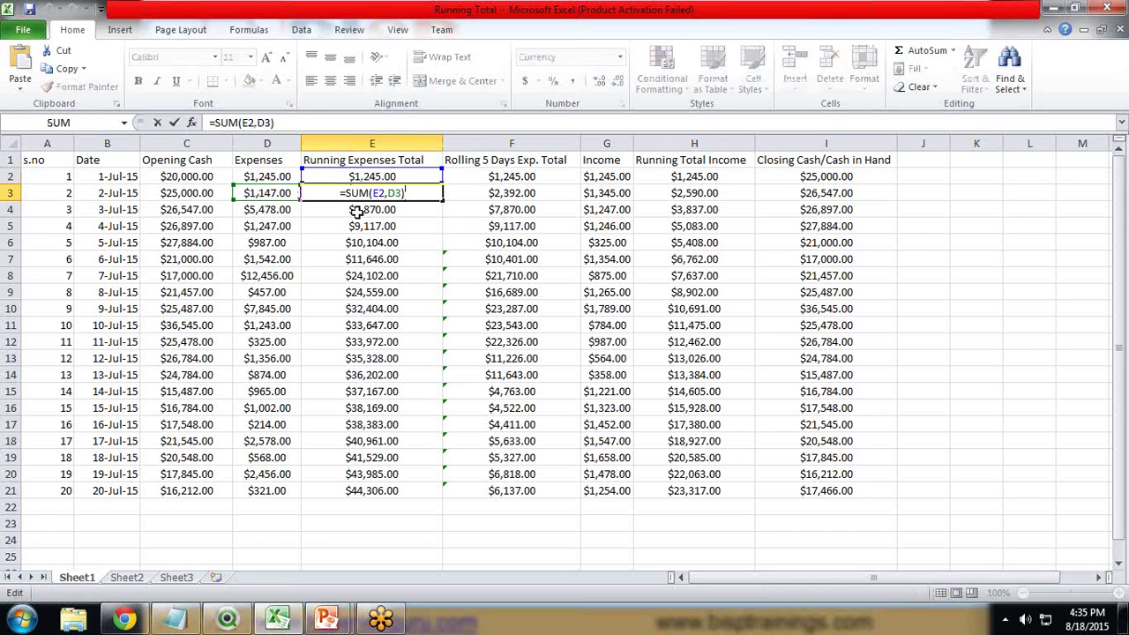
{"action": "key", "text": "Return"}
{"action": "left_click", "coordinate": [363, 186]}
{"action": "double_click", "coordinate": [364, 187]}
{"action": "left_click", "coordinate": [354, 212]}
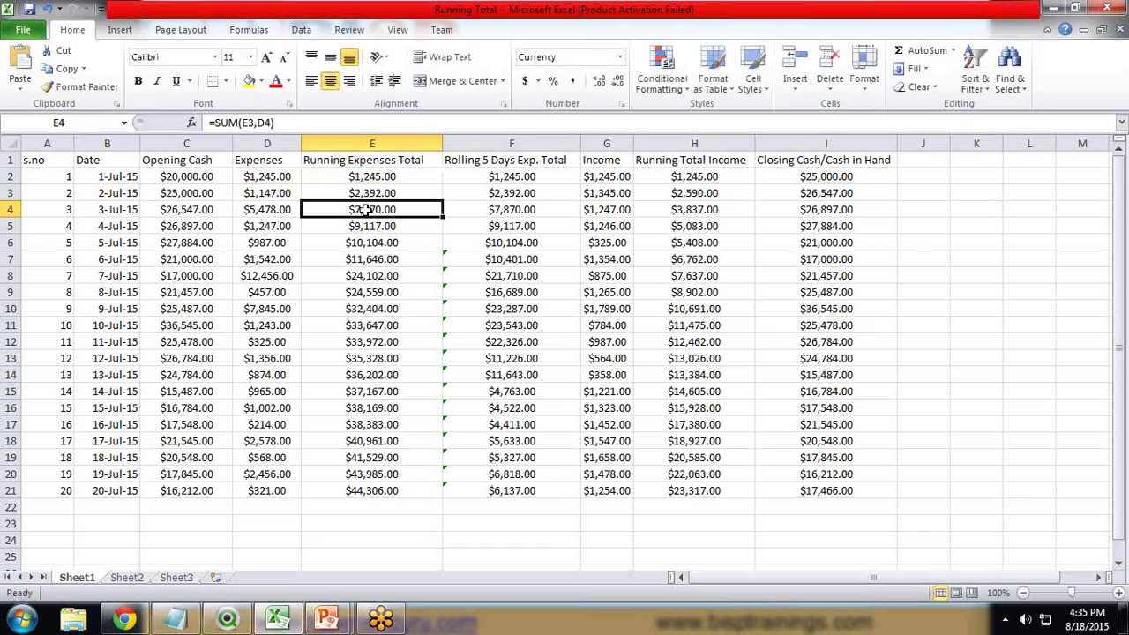
{"action": "double_click", "coordinate": [354, 212]}
{"action": "left_click", "coordinate": [355, 190]}
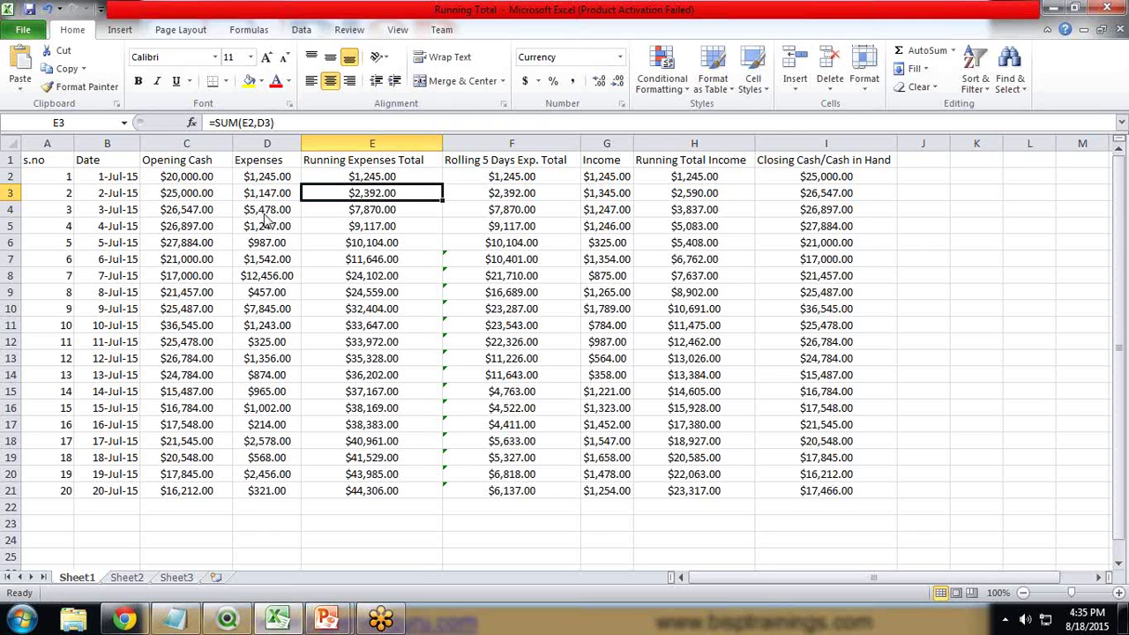
- Inspect the Rolling 5 Days Exp. Total formula in F7 and the Expenses cells that it adds up
{"action": "left_click", "coordinate": [972, 489]}
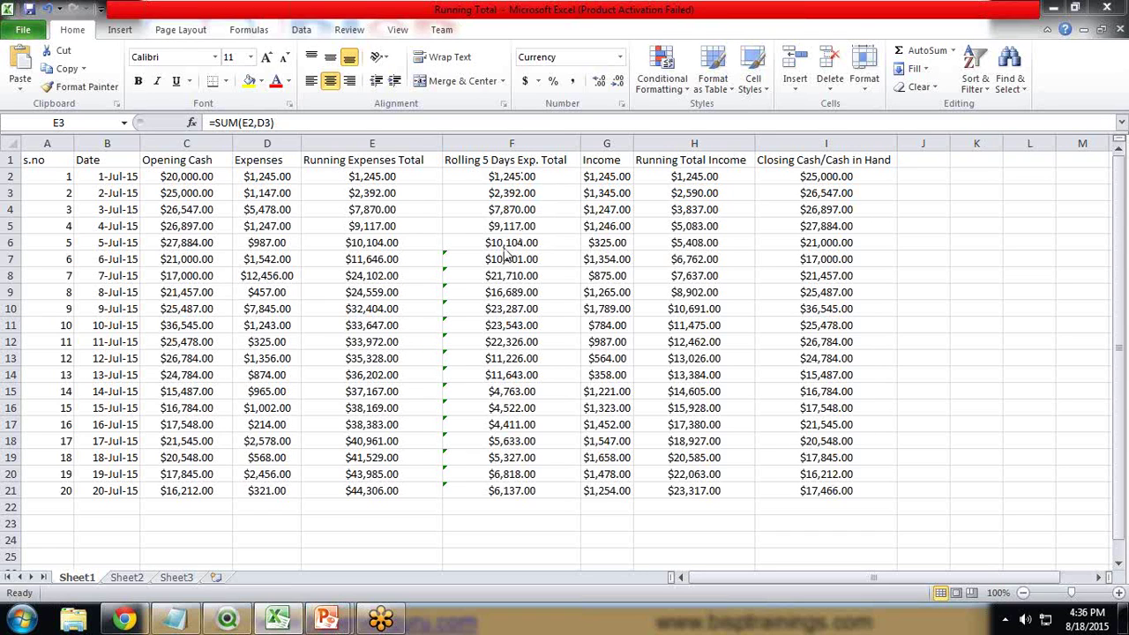
{"action": "left_click", "coordinate": [67, 240]}
{"action": "left_click", "coordinate": [503, 259]}
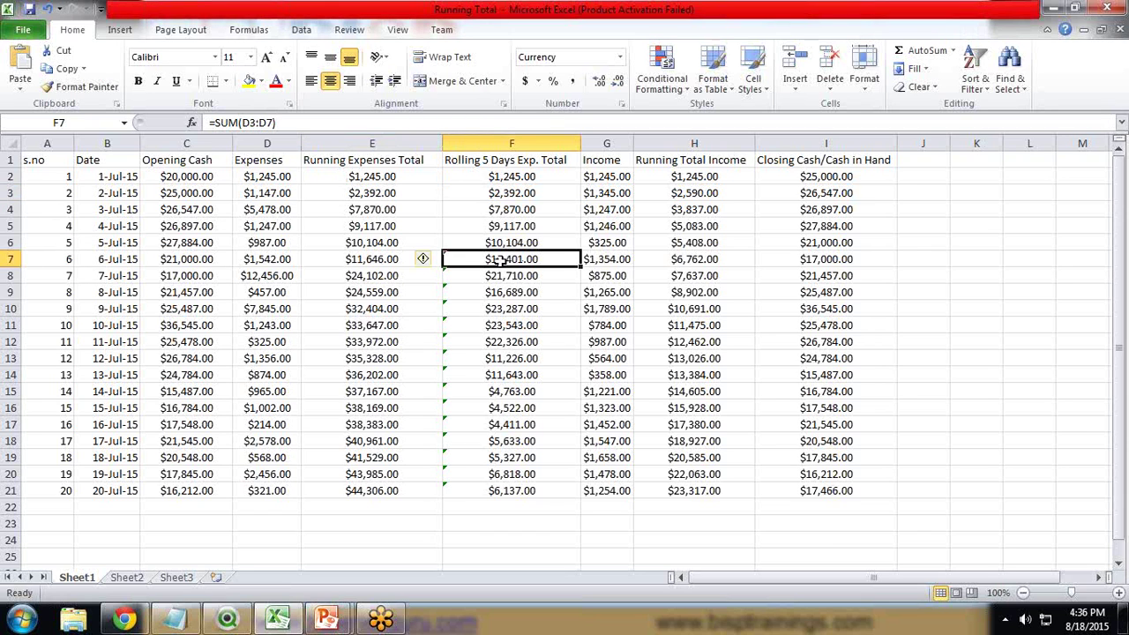
{"action": "double_click", "coordinate": [504, 264]}
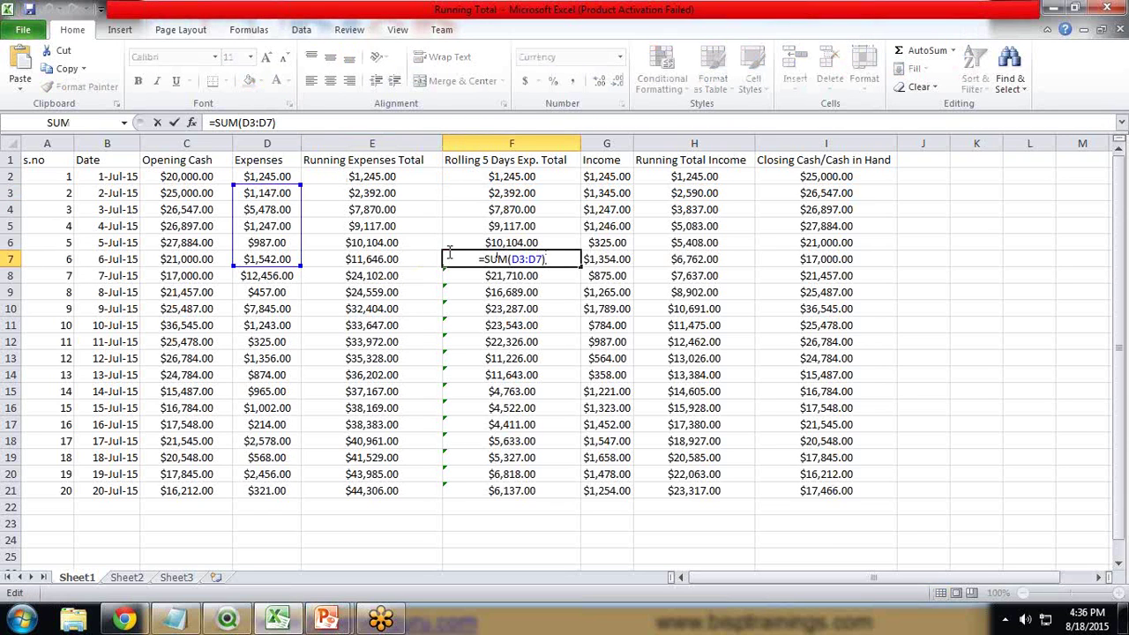
{"action": "left_click", "coordinate": [264, 258]}
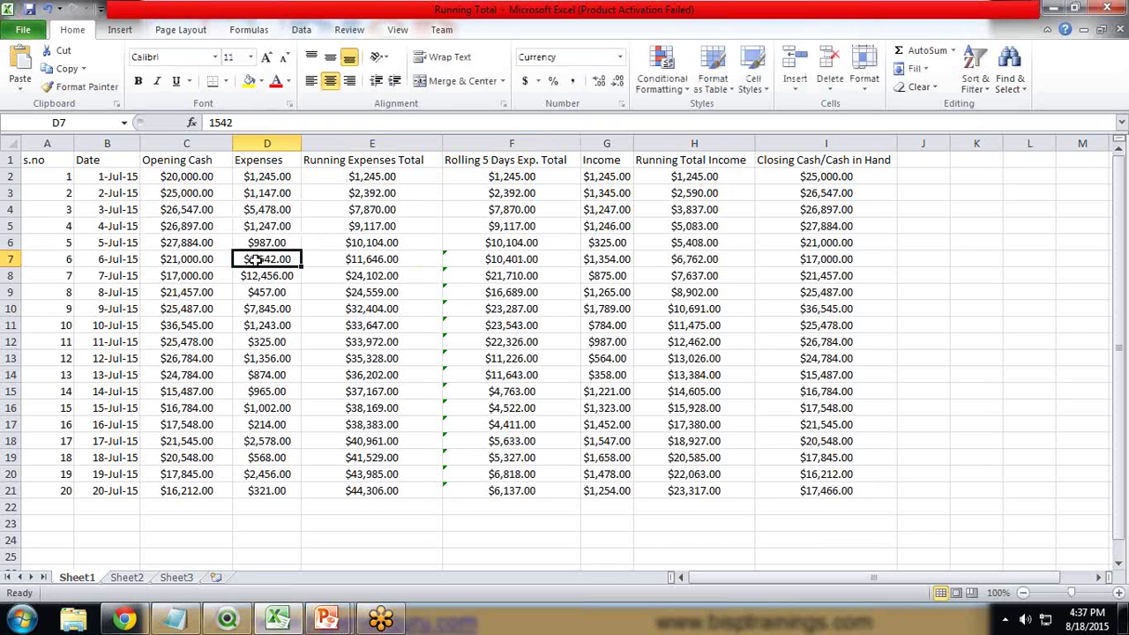
{"action": "left_click_drag", "start_coordinate": [265, 194], "coordinate": [254, 242]}
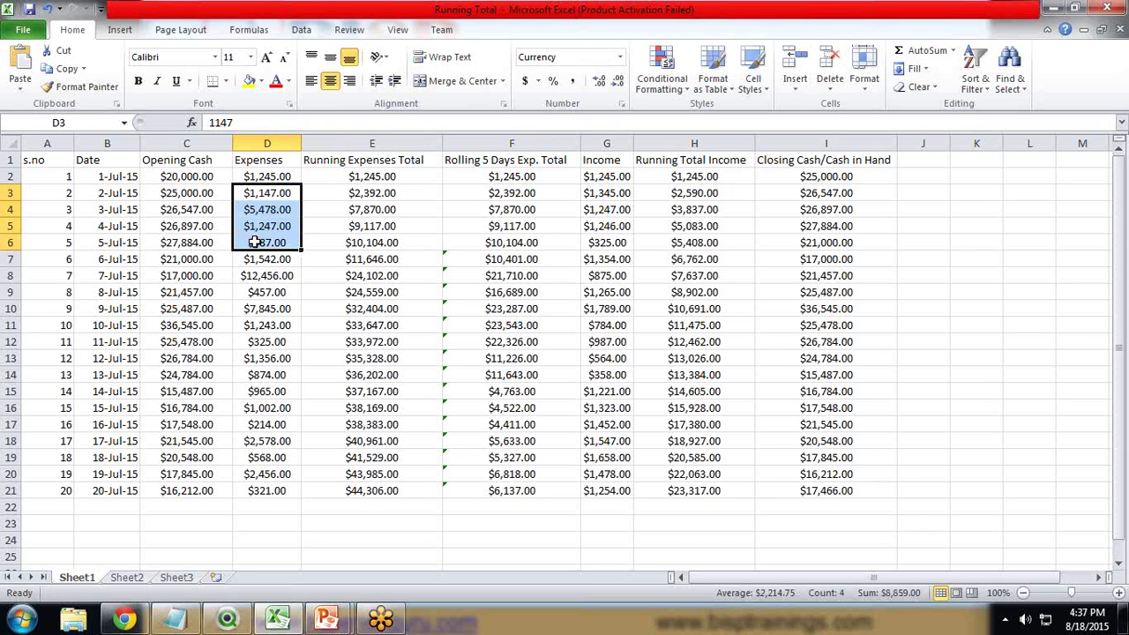
{"action": "left_click", "coordinate": [505, 257]}
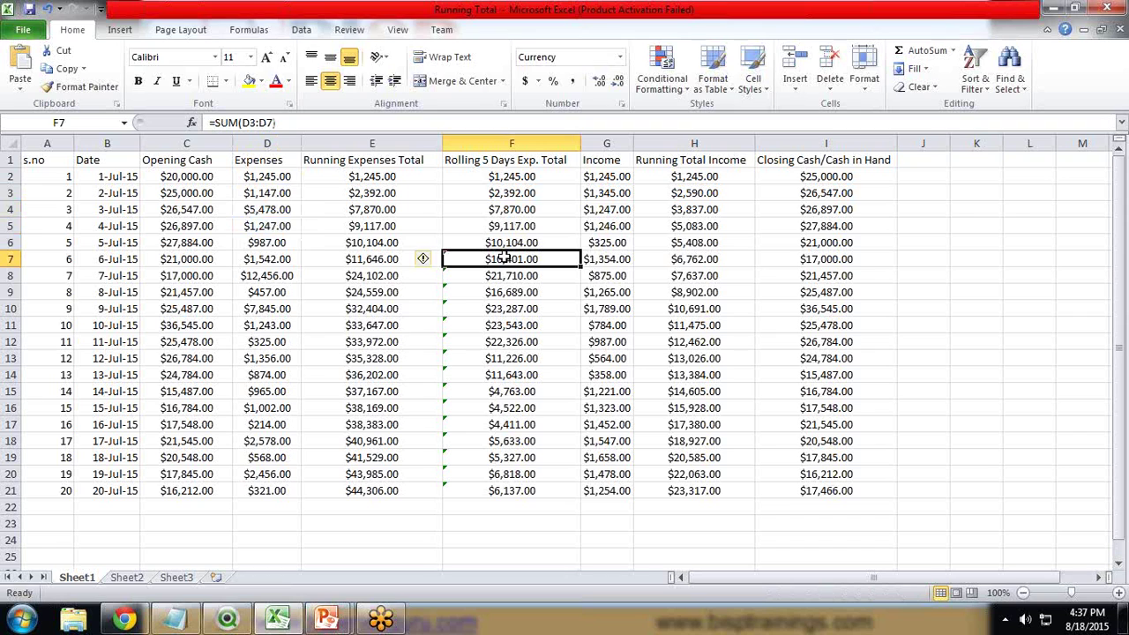
{"action": "double_click", "coordinate": [504, 257]}
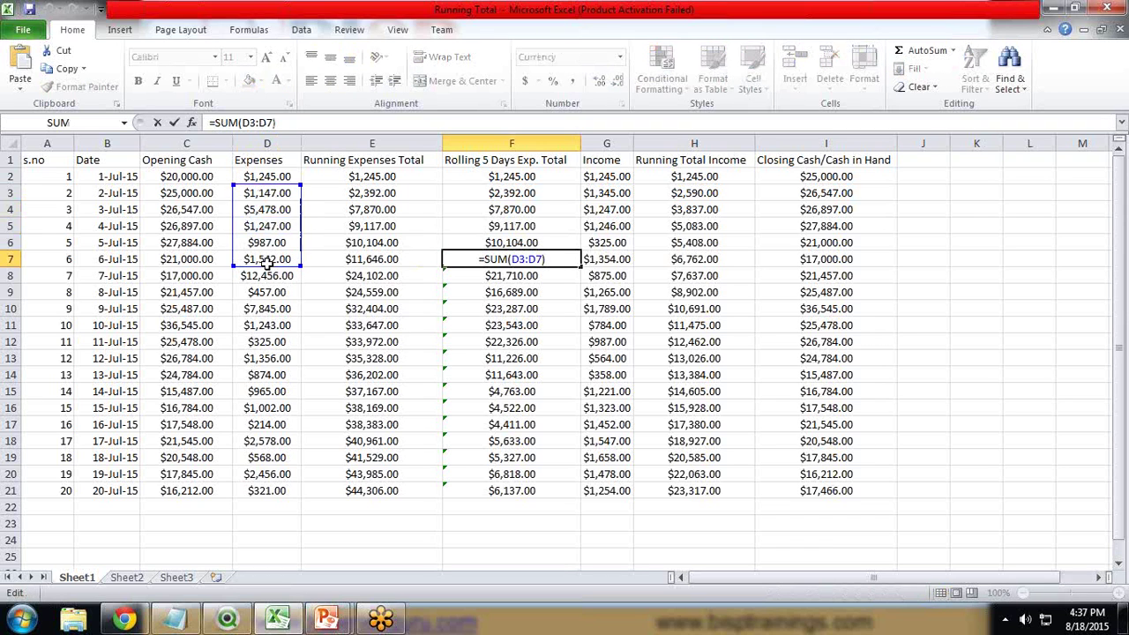
- Mark the five Expenses values for 2-Jul to 6-Jul with the screen pen and clear the drawing
{"action": "left_click", "coordinate": [972, 143]}
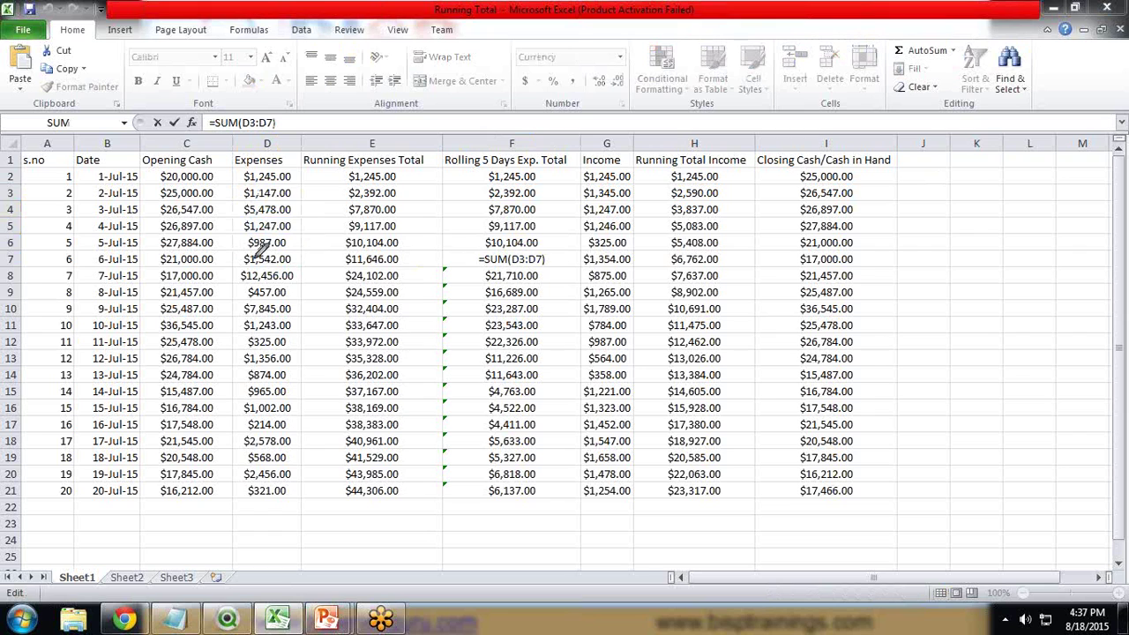
{"action": "mouse_move", "coordinate": [305, 251]}
{"action": "left_mouse_down"}
{"action": "mouse_move", "coordinate": [237, 249]}
{"action": "mouse_move", "coordinate": [251, 264]}
{"action": "mouse_move", "coordinate": [302, 257]}
{"action": "left_mouse_up"}
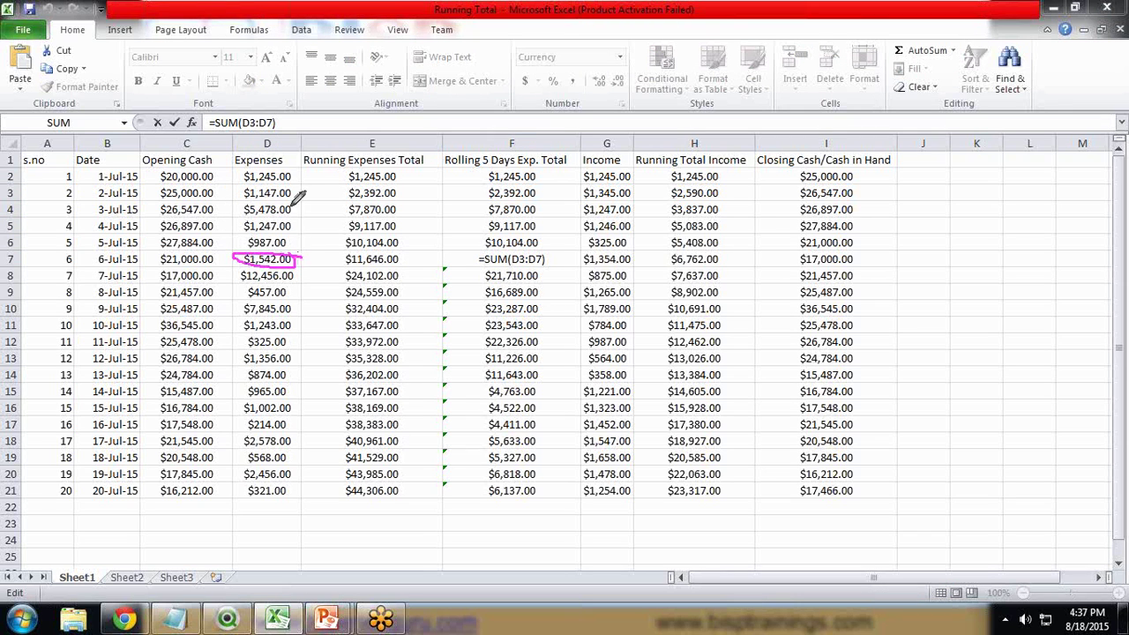
{"action": "mouse_move", "coordinate": [294, 192]}
{"action": "left_mouse_down"}
{"action": "mouse_move", "coordinate": [305, 247]}
{"action": "mouse_move", "coordinate": [291, 249]}
{"action": "mouse_move", "coordinate": [247, 191]}
{"action": "mouse_move", "coordinate": [235, 194]}
{"action": "mouse_move", "coordinate": [226, 262]}
{"action": "mouse_move", "coordinate": [247, 254]}
{"action": "left_mouse_up"}
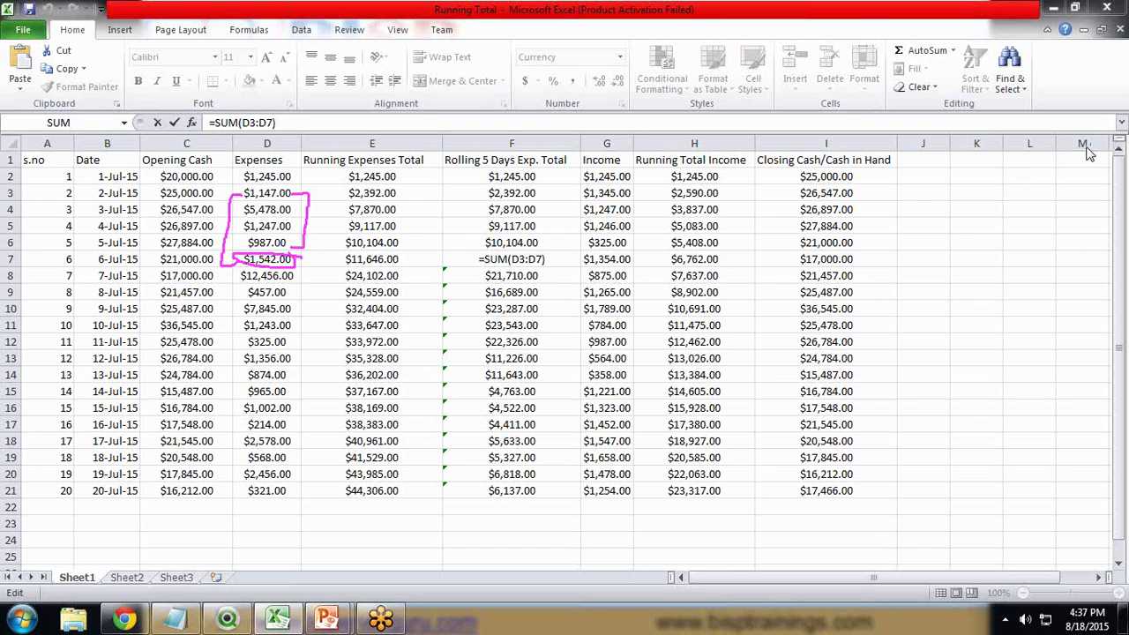
{"action": "key", "text": "Escape"}
- Compare the Rolling 5 Days Exp. Total formulas in cells F7 and F8
{"action": "left_click", "coordinate": [554, 284]}
{"action": "left_click", "coordinate": [524, 257]}
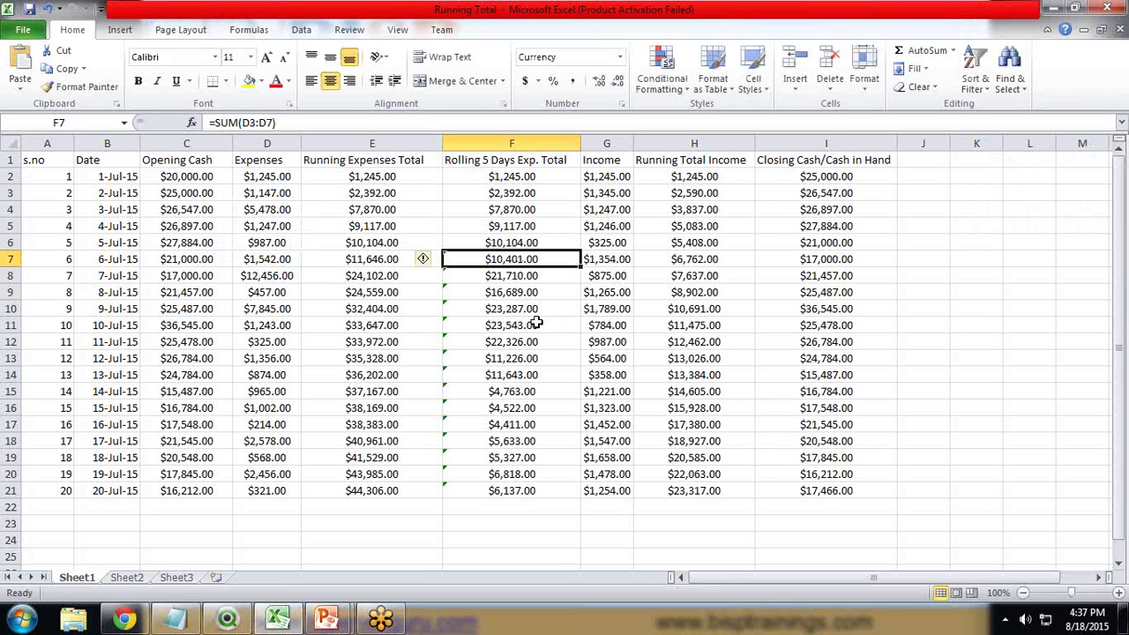
{"action": "left_click", "coordinate": [509, 279]}
{"action": "double_click", "coordinate": [509, 277]}
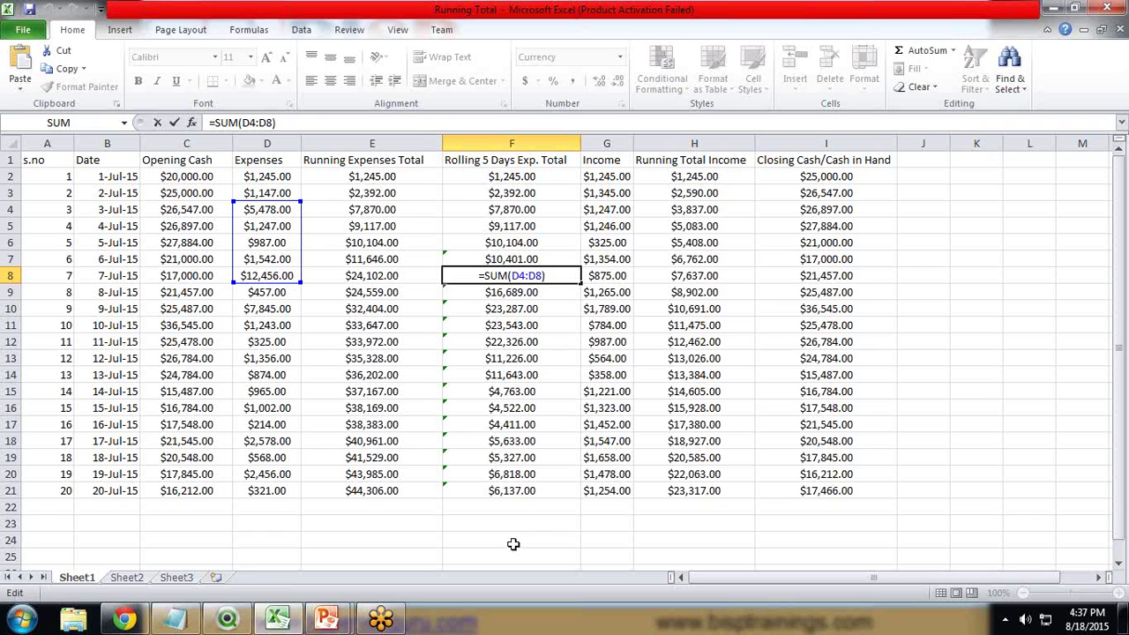
- Switch to QlikView and reposition the table box on the Main sheet
{"action": "left_click", "coordinate": [231, 620]}
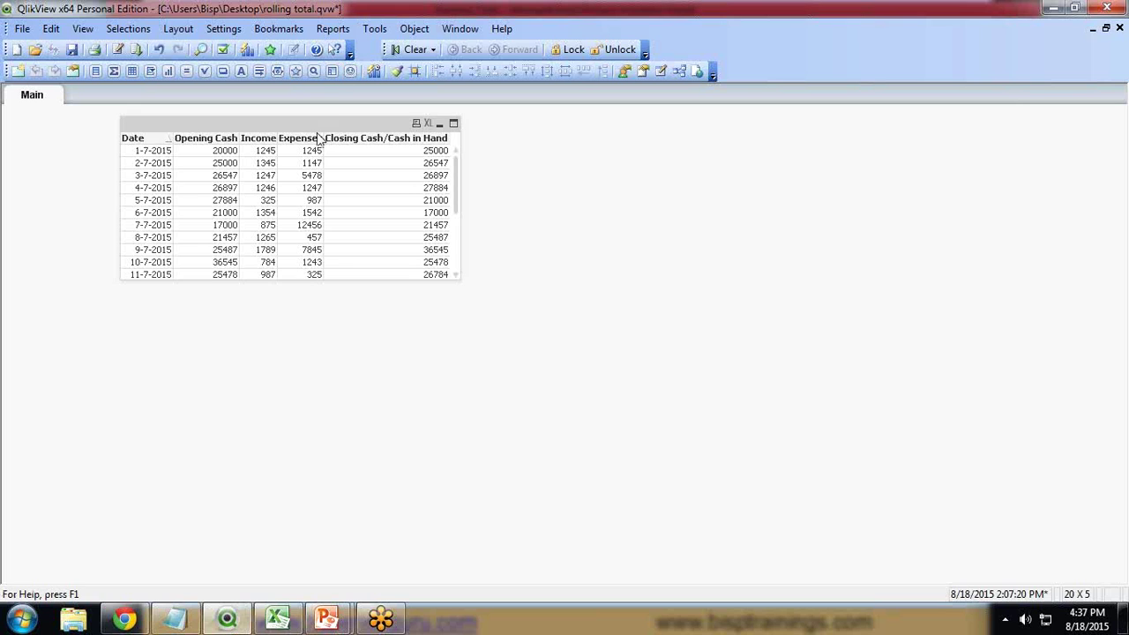
{"action": "left_click_drag", "start_coordinate": [303, 127], "coordinate": [345, 120]}
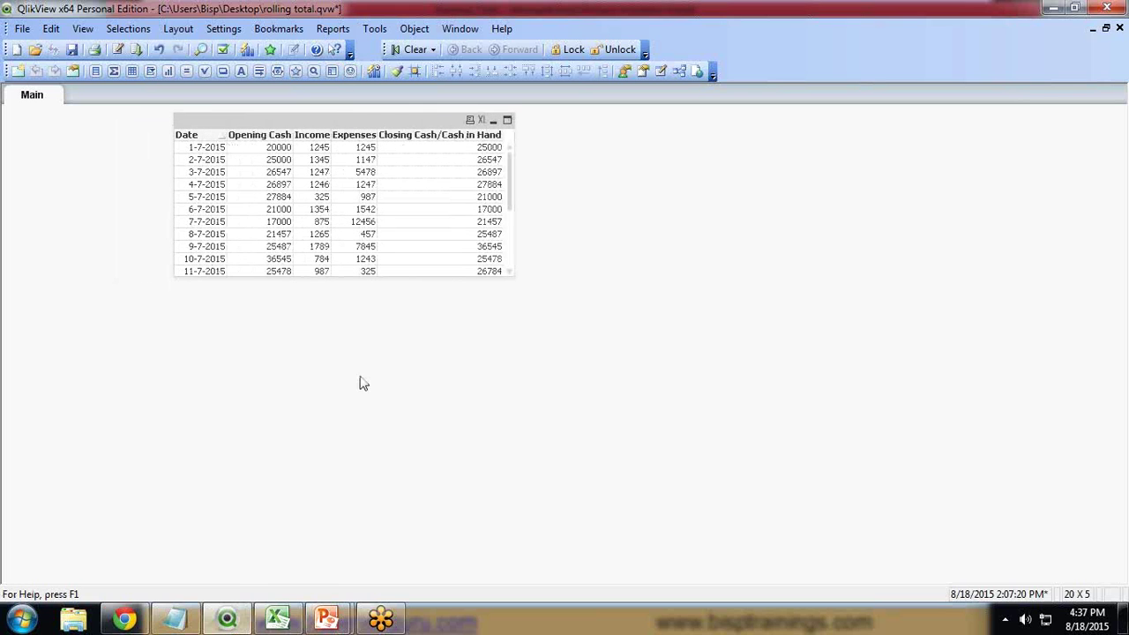
{"action": "left_click", "coordinate": [279, 619]}
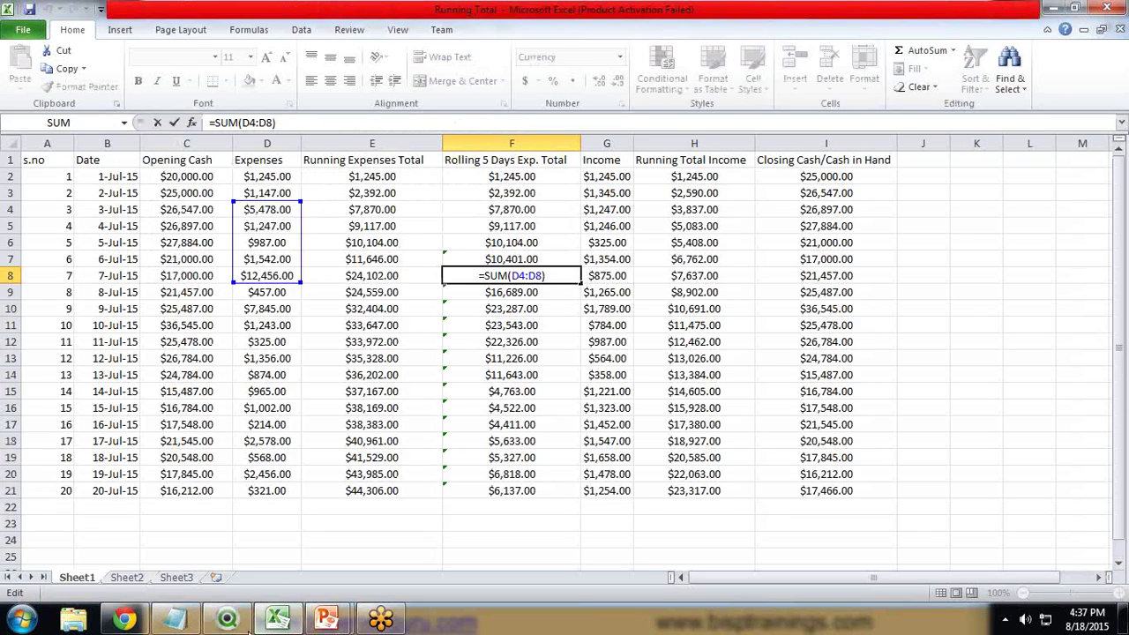
{"action": "left_click", "coordinate": [227, 622]}
{"action": "left_click_drag", "start_coordinate": [298, 124], "coordinate": [319, 117]}
- Check the fields and number format settings in the table box properties, and close them without changes
{"action": "right_click", "coordinate": [319, 118]}
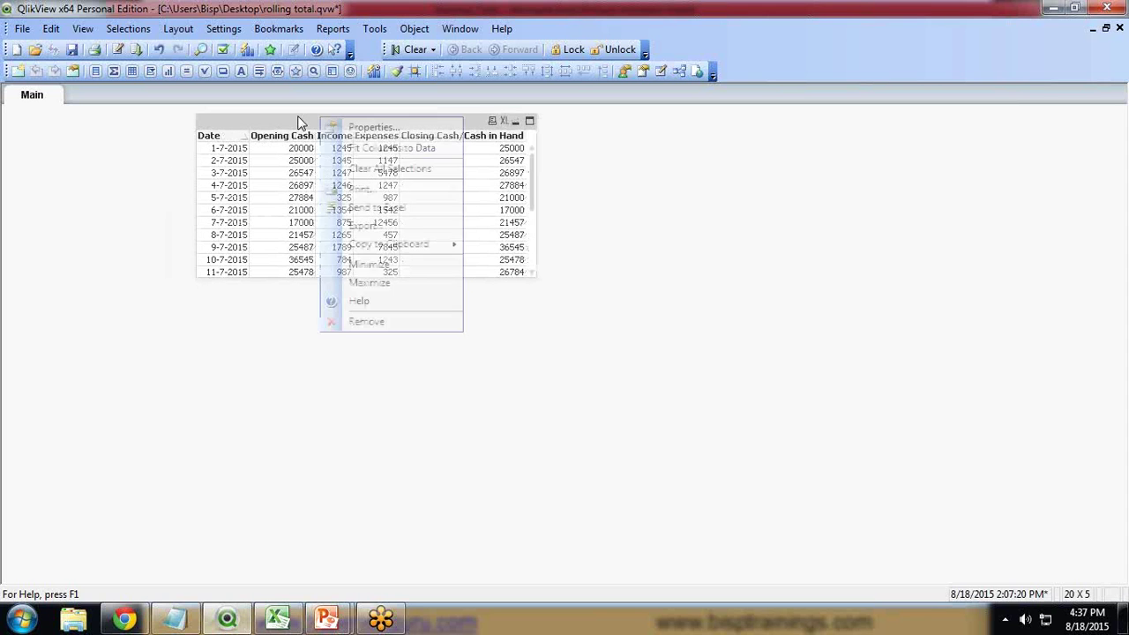
{"action": "left_click", "coordinate": [376, 129]}
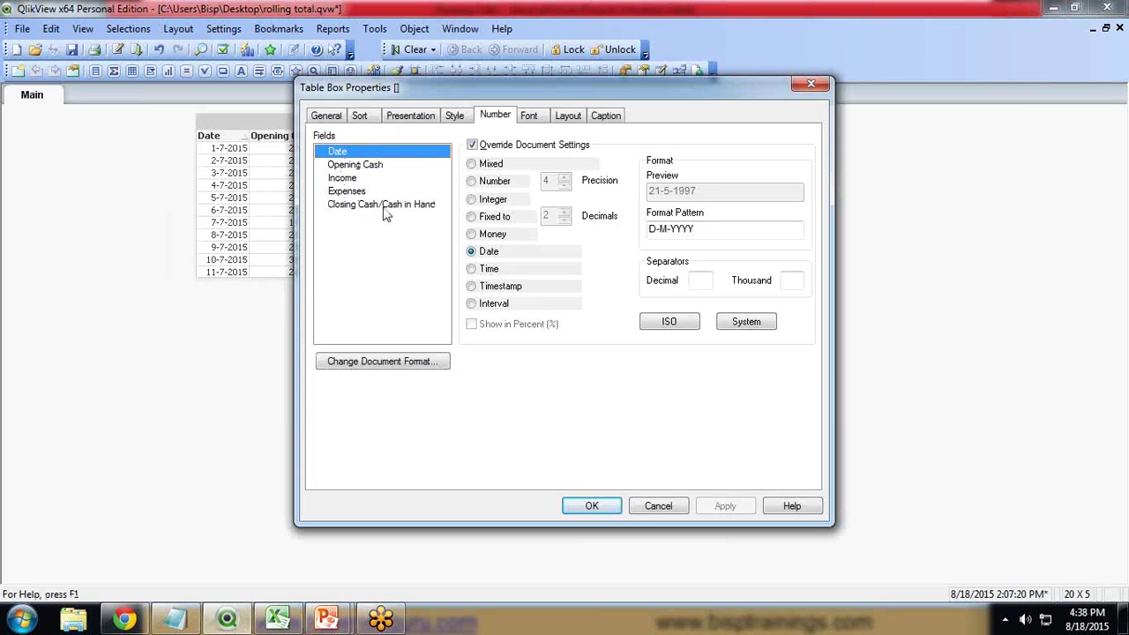
{"action": "left_click_drag", "start_coordinate": [514, 88], "coordinate": [482, 181]}
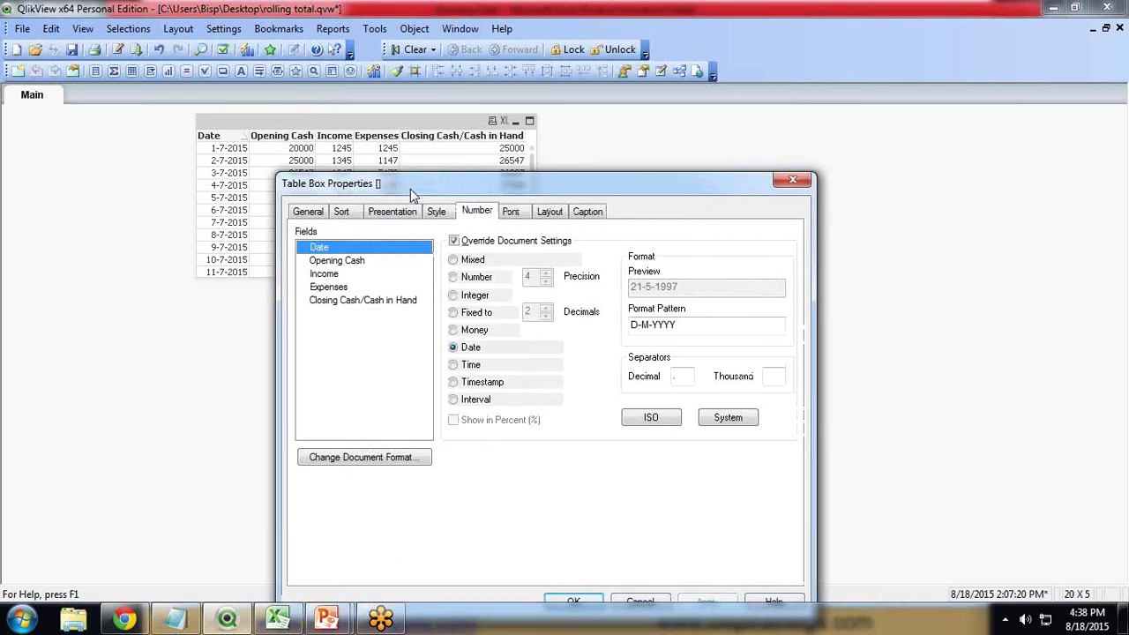
{"action": "left_click", "coordinate": [779, 180]}
- Switch to Excel and check the Running Expenses Total column heading in E1
{"action": "left_click", "coordinate": [276, 618]}
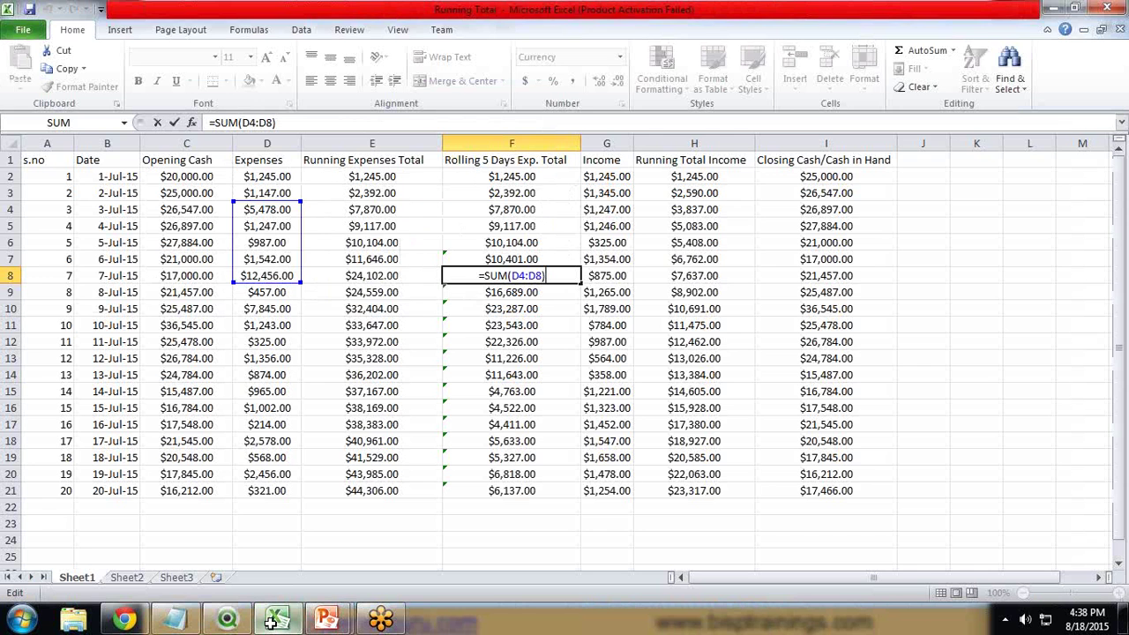
{"action": "left_click", "coordinate": [366, 162]}
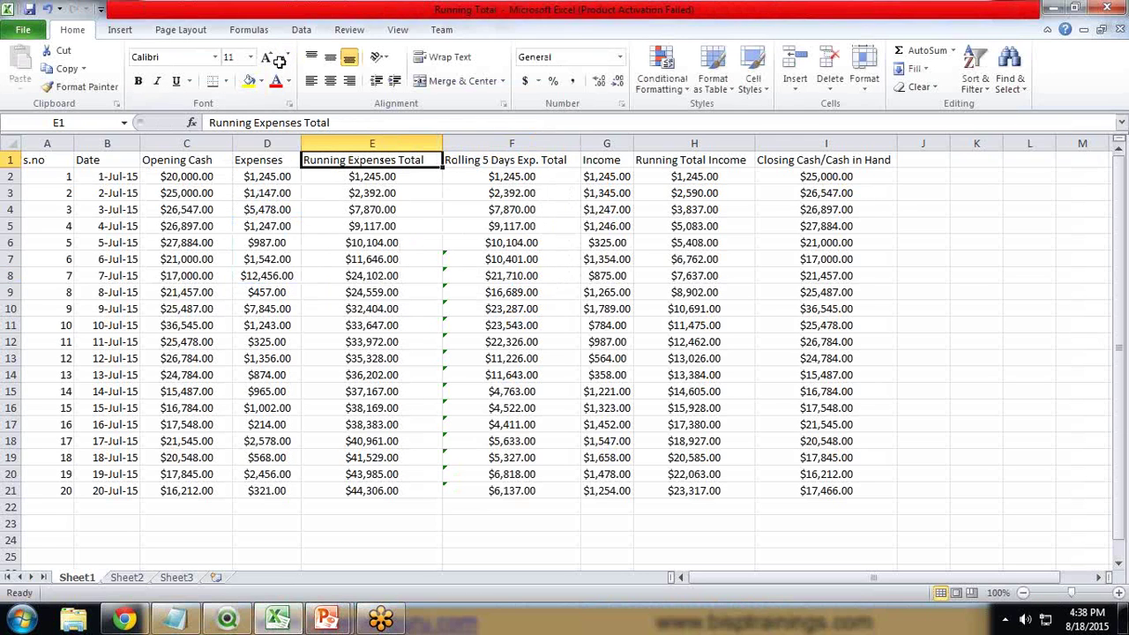
- Switch to QlikView and start a new straight table chart titled "Running Expenses & Rolling 5 Day's Total"
{"action": "left_click", "coordinate": [226, 618]}
{"action": "right_click", "coordinate": [277, 349]}
{"action": "mouse_move", "coordinate": [346, 393]}
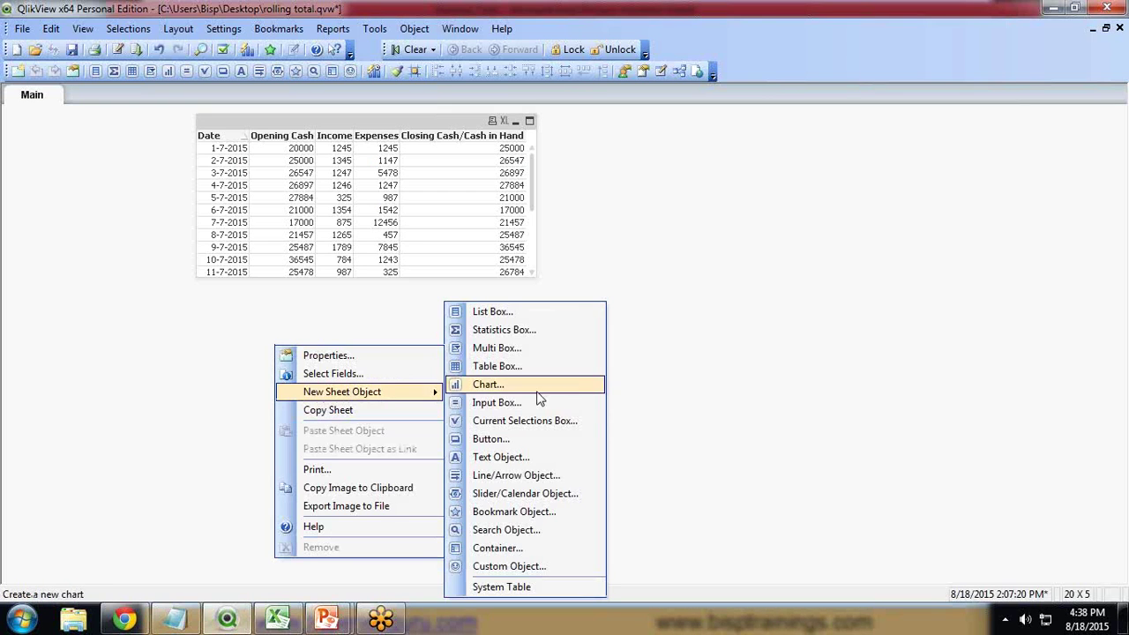
{"action": "left_click", "coordinate": [496, 385]}
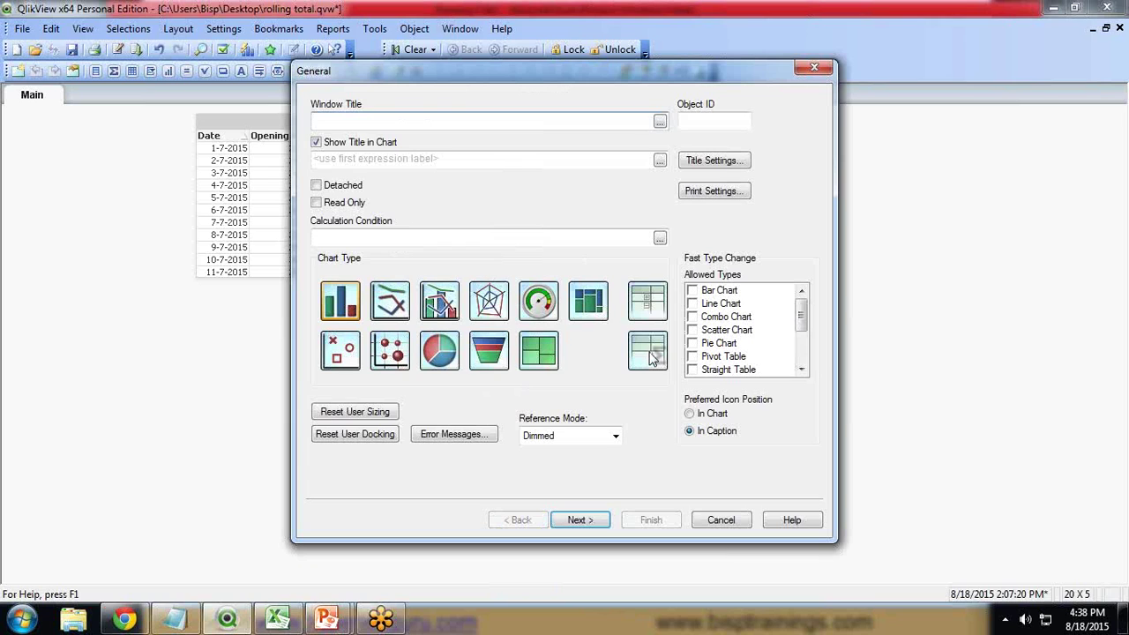
{"action": "left_click", "coordinate": [649, 351]}
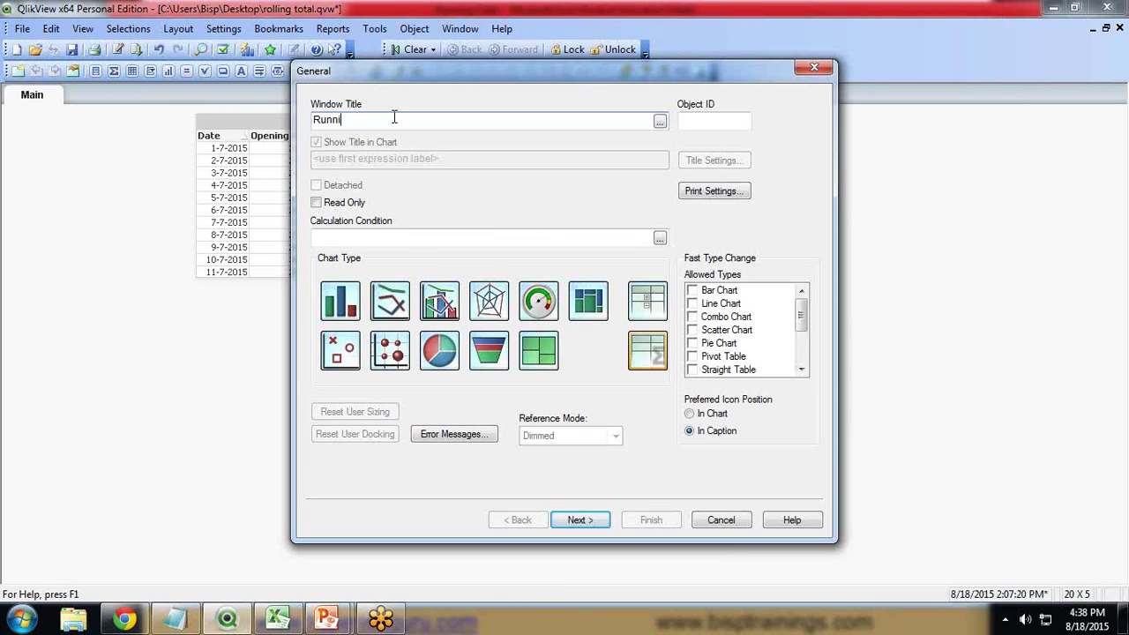
{"action": "type", "text": "ng Expenses & Rolling 5 Day's Total"}
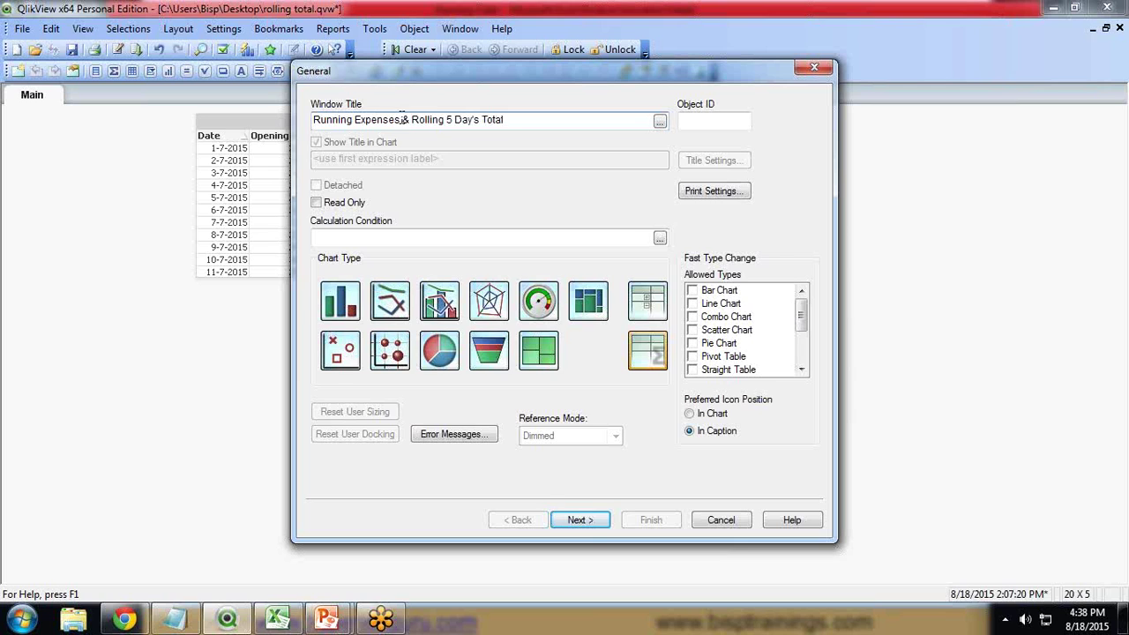
- Add Date as the dimension of the new straight table
{"action": "left_click", "coordinate": [580, 520]}
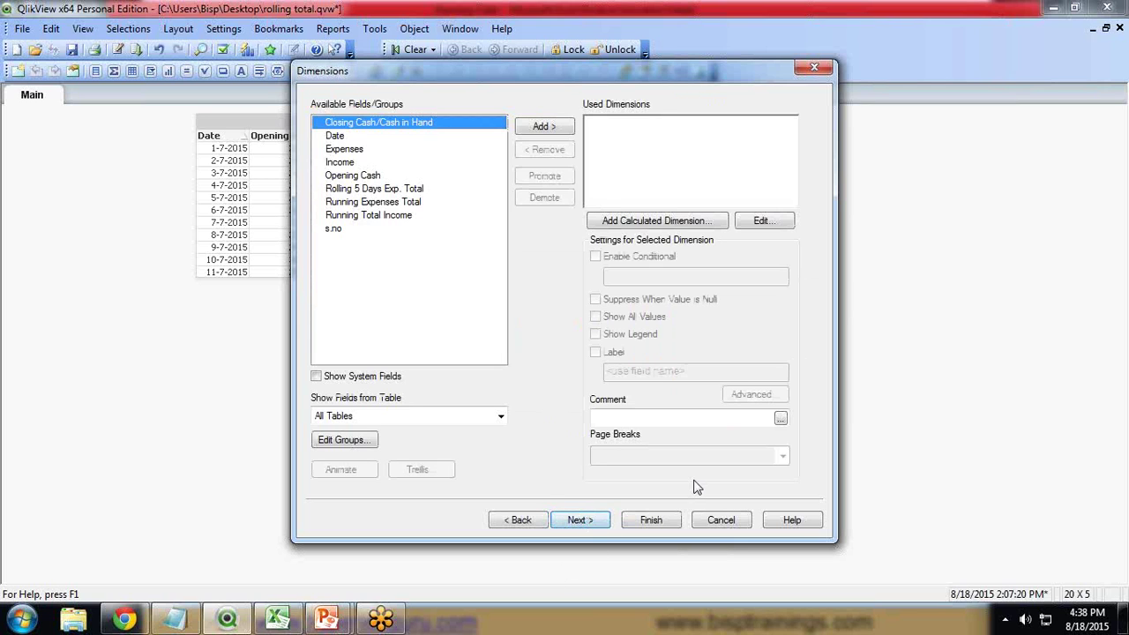
{"action": "left_click", "coordinate": [351, 137]}
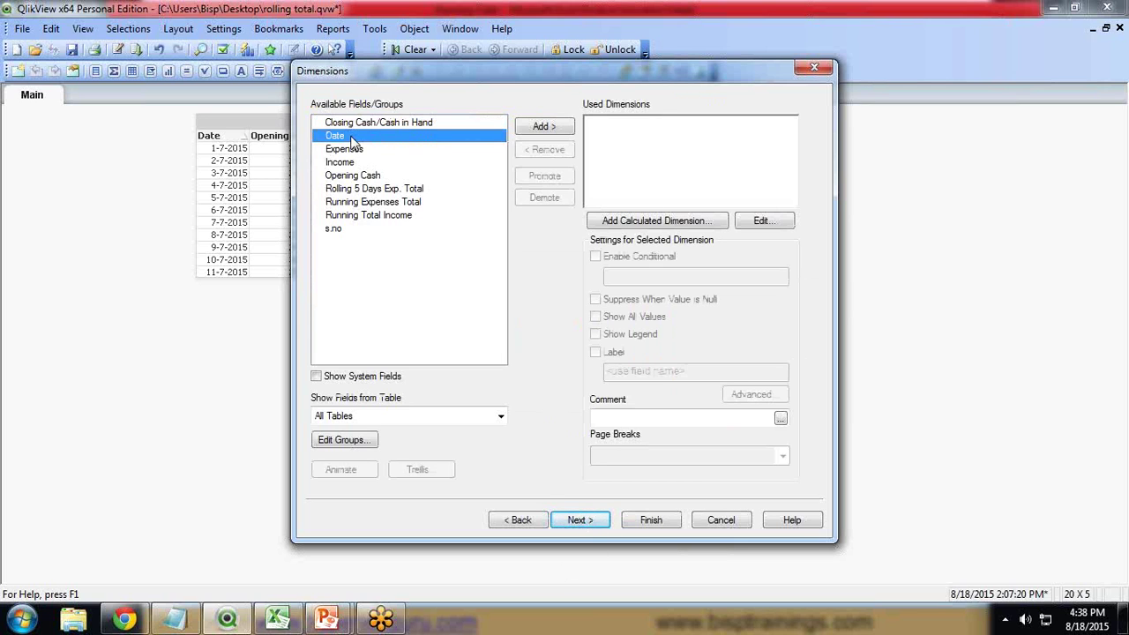
{"action": "left_click", "coordinate": [544, 128]}
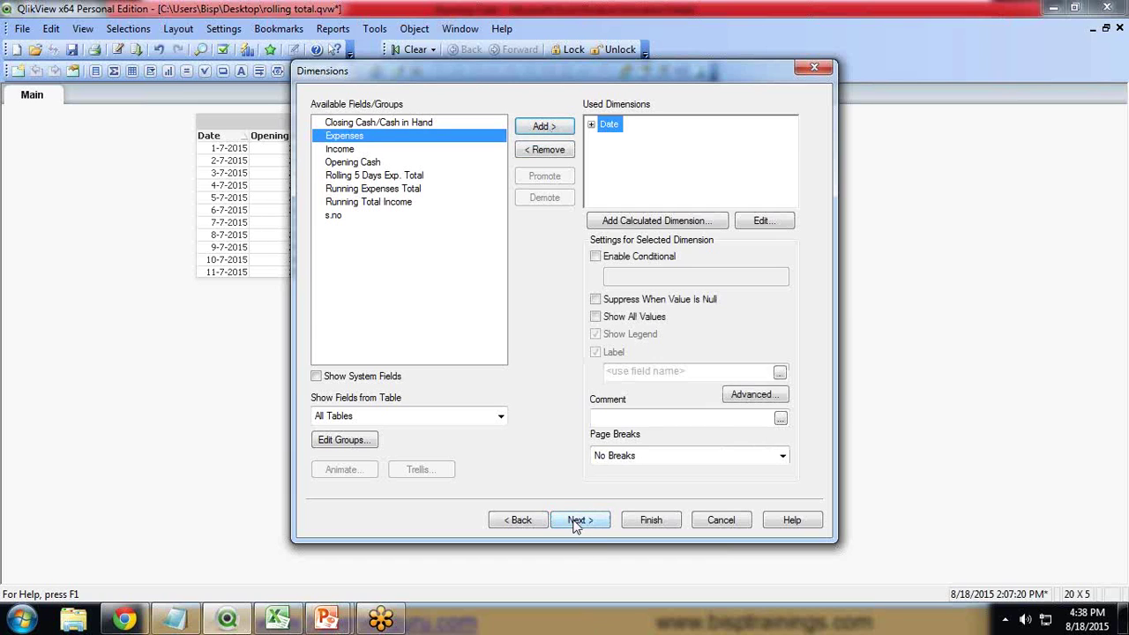
- Add the expression Sum (Expenses) to the new straight table
{"action": "left_click", "coordinate": [576, 521]}
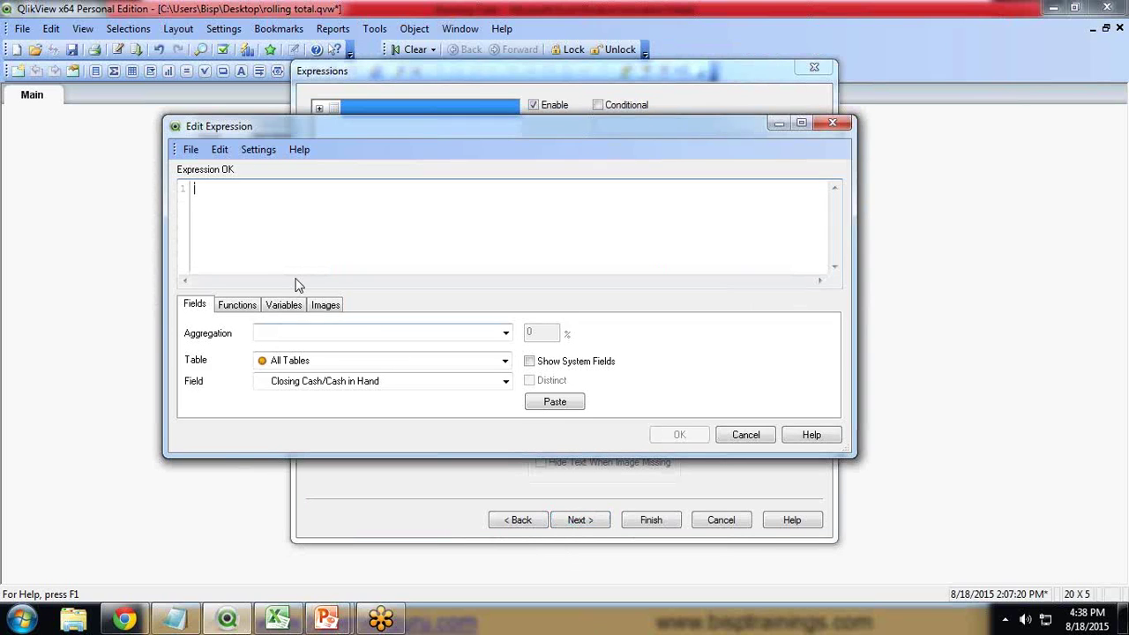
{"action": "left_click", "coordinate": [285, 332]}
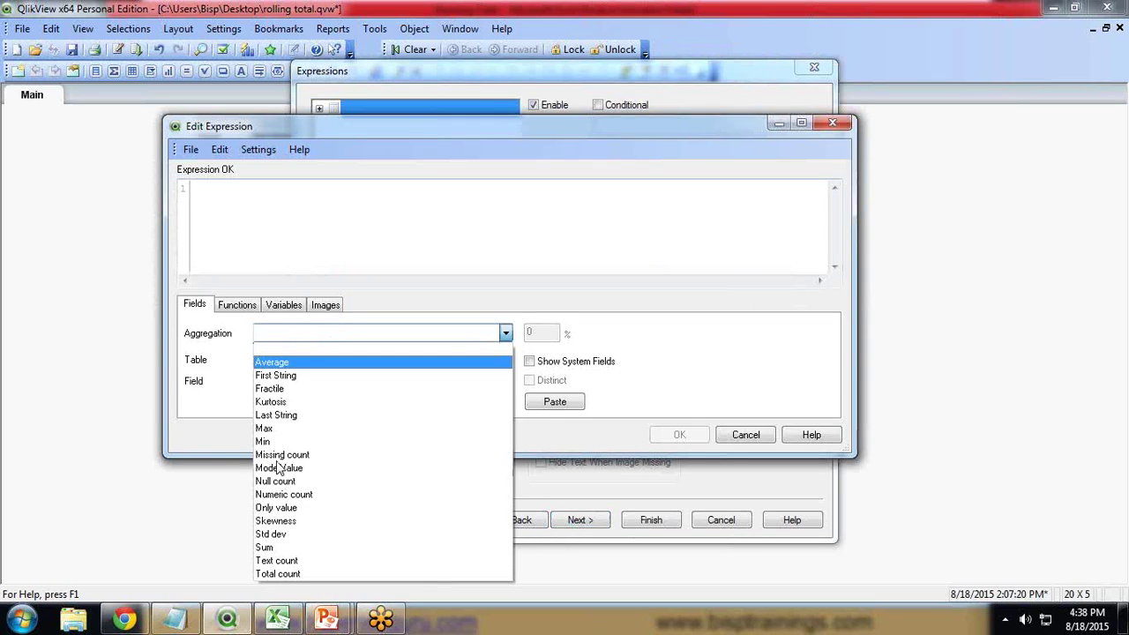
{"action": "left_click", "coordinate": [291, 548]}
{"action": "left_click", "coordinate": [333, 385]}
{"action": "left_click", "coordinate": [305, 420]}
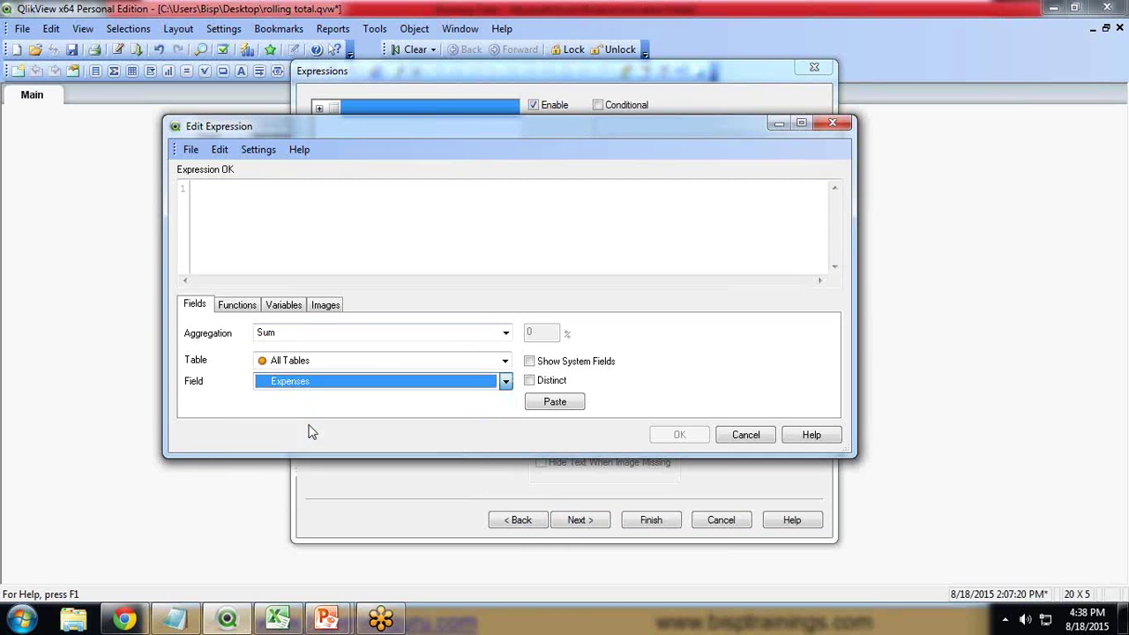
{"action": "left_click", "coordinate": [532, 407]}
{"action": "left_click", "coordinate": [679, 435]}
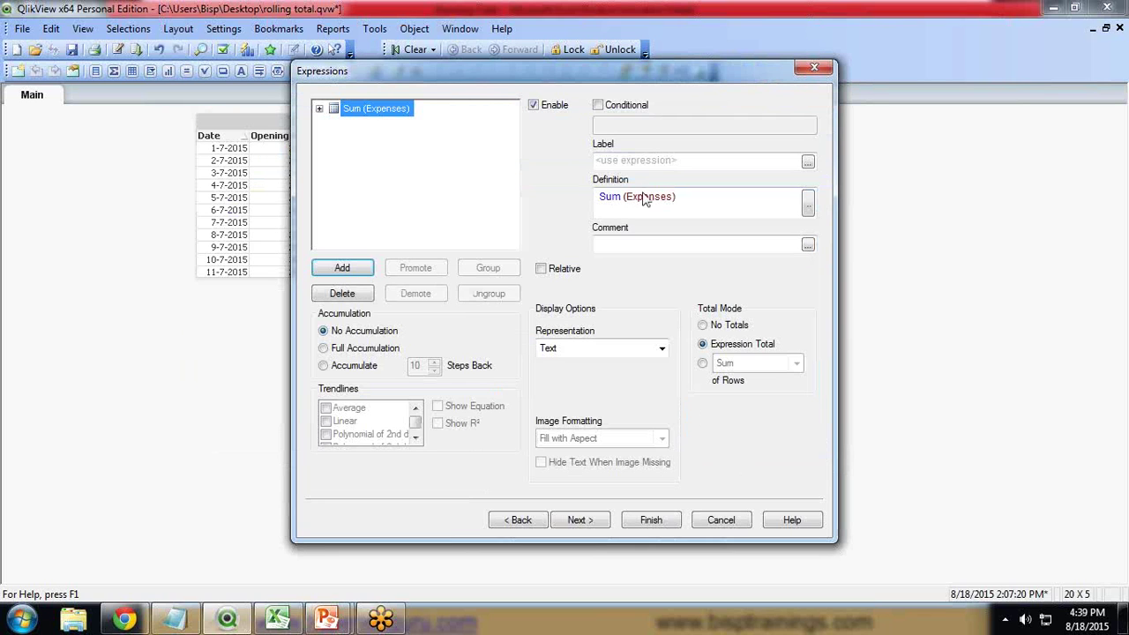
- Label the expression "Expenses Total", finish the chart, and place it just below the existing table box
{"action": "type", "text": "Expenses Total"}
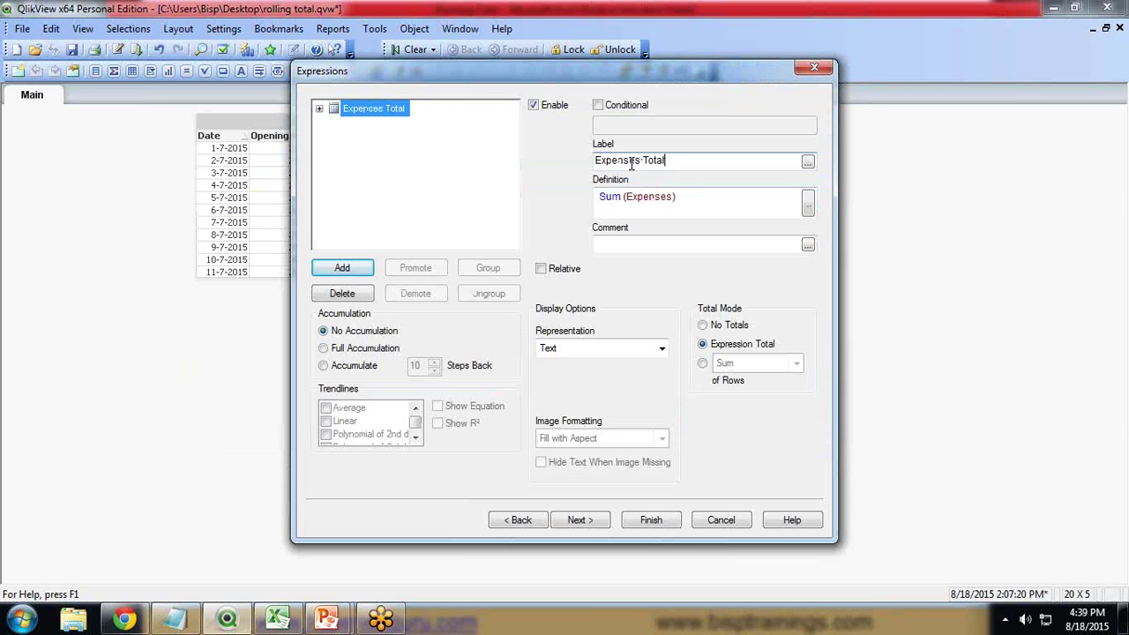
{"action": "left_click", "coordinate": [649, 521]}
{"action": "left_click_drag", "start_coordinate": [318, 352], "coordinate": [267, 298]}
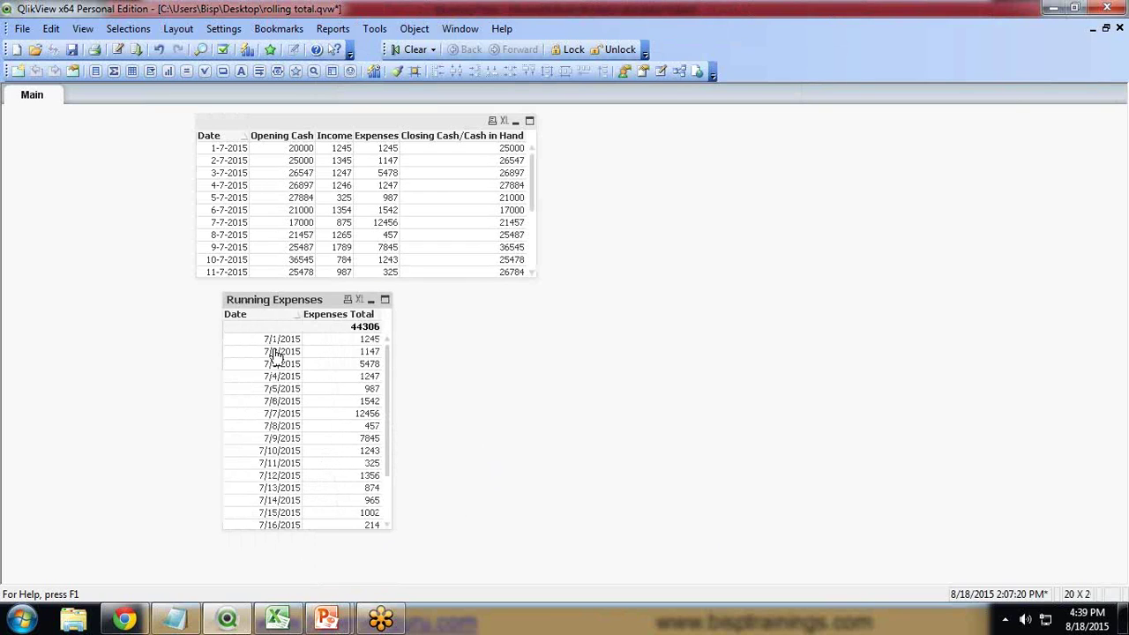
{"action": "right_click", "coordinate": [275, 302]}
{"action": "left_click", "coordinate": [247, 305]}
{"action": "right_click", "coordinate": [287, 302]}
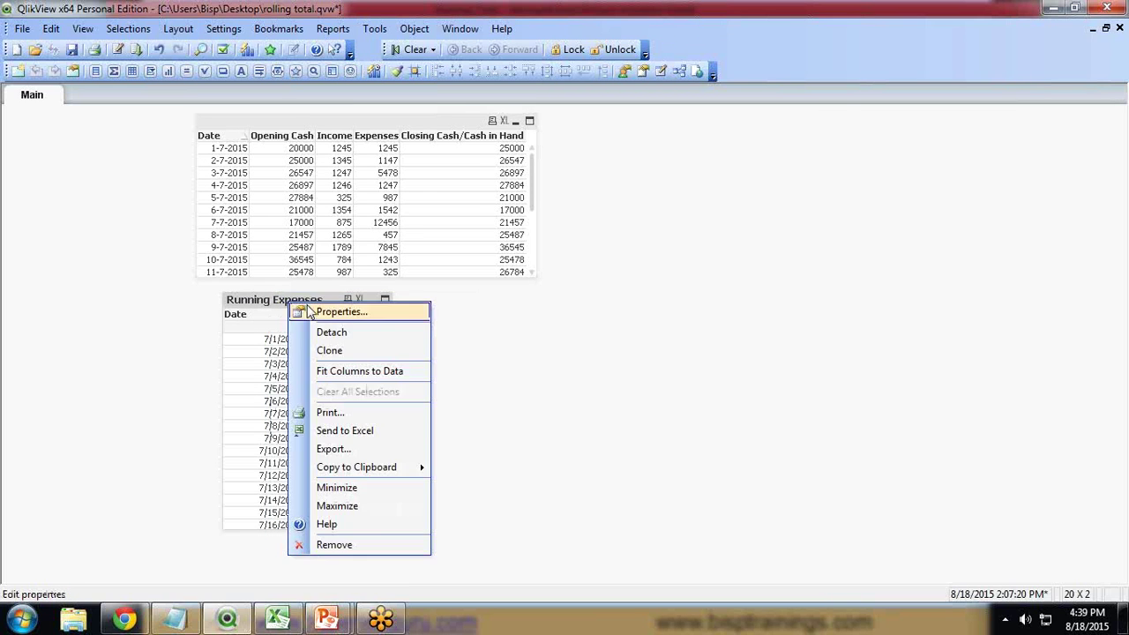
{"action": "left_click", "coordinate": [307, 309]}
{"action": "key", "text": "Escape"}
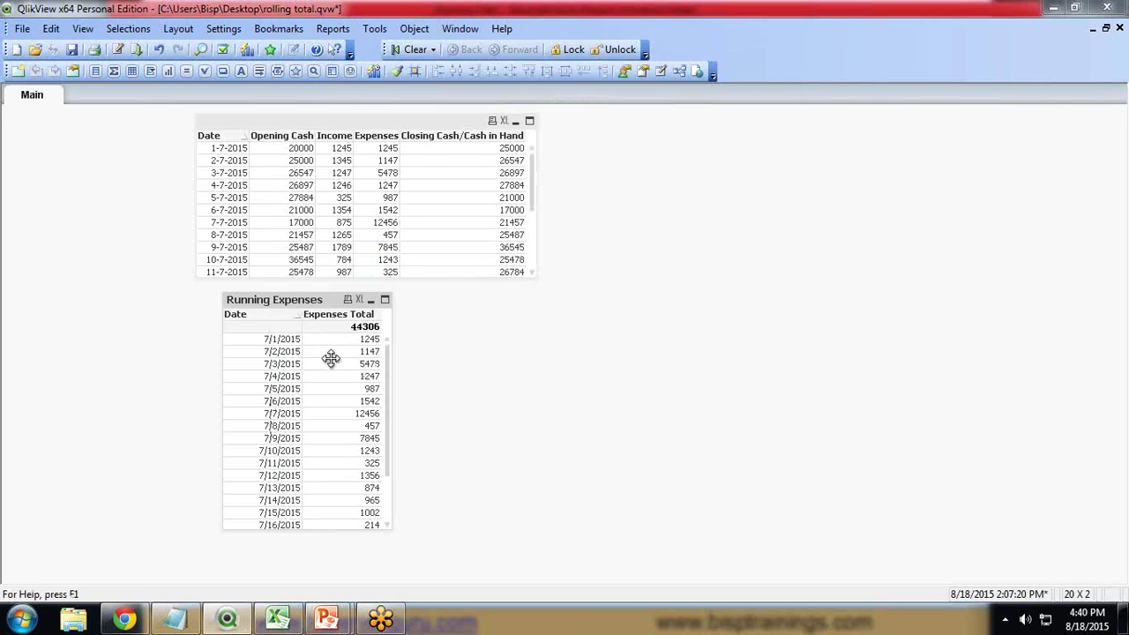
- Switch to Excel, check how the first Expenses value in D2 is formatted, and return to QlikView
{"action": "key", "text": "alt+Tab"}
{"action": "left_click", "coordinate": [245, 181]}
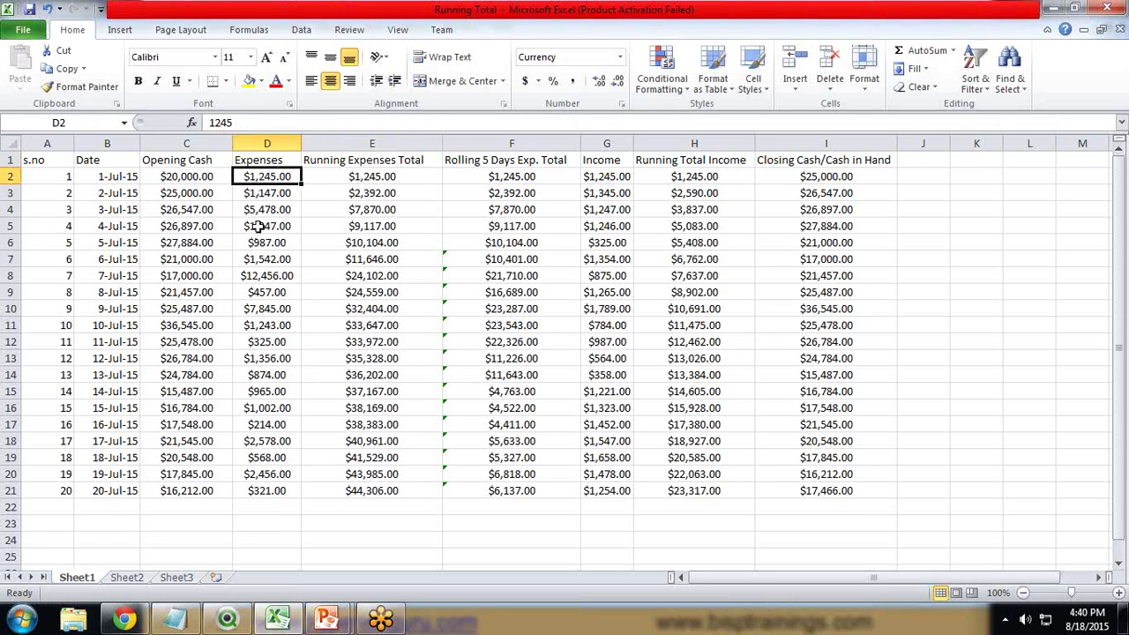
{"action": "key", "text": "alt+Tab"}
- Set the number format of the Expenses Total expression to Integer and shorten the straight table's height slightly
{"action": "right_click", "coordinate": [315, 301]}
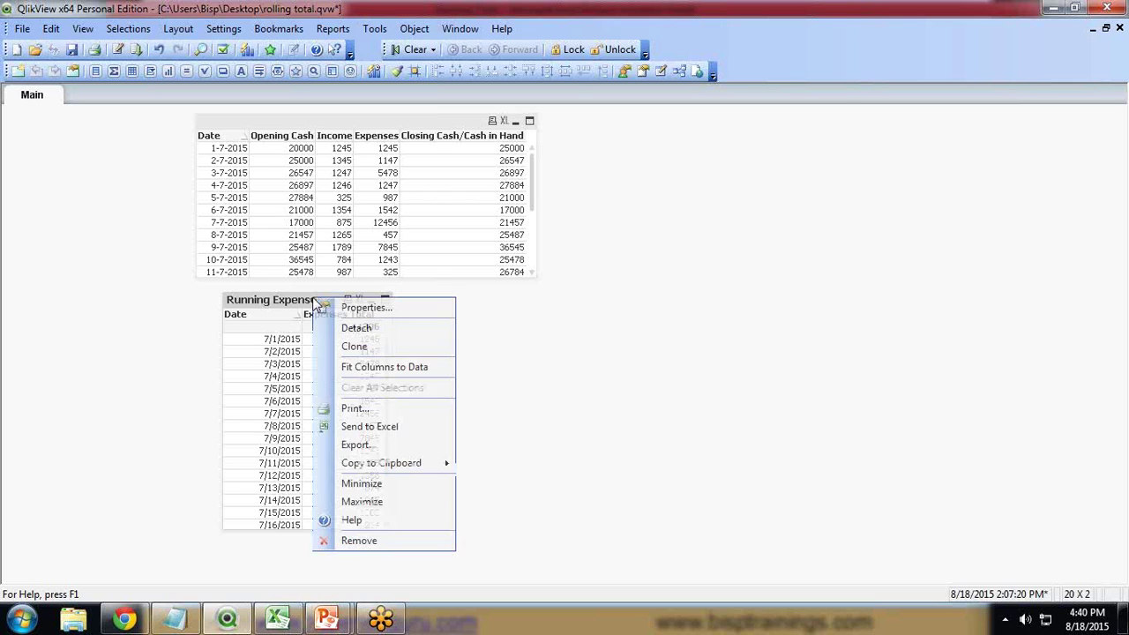
{"action": "left_click", "coordinate": [340, 309]}
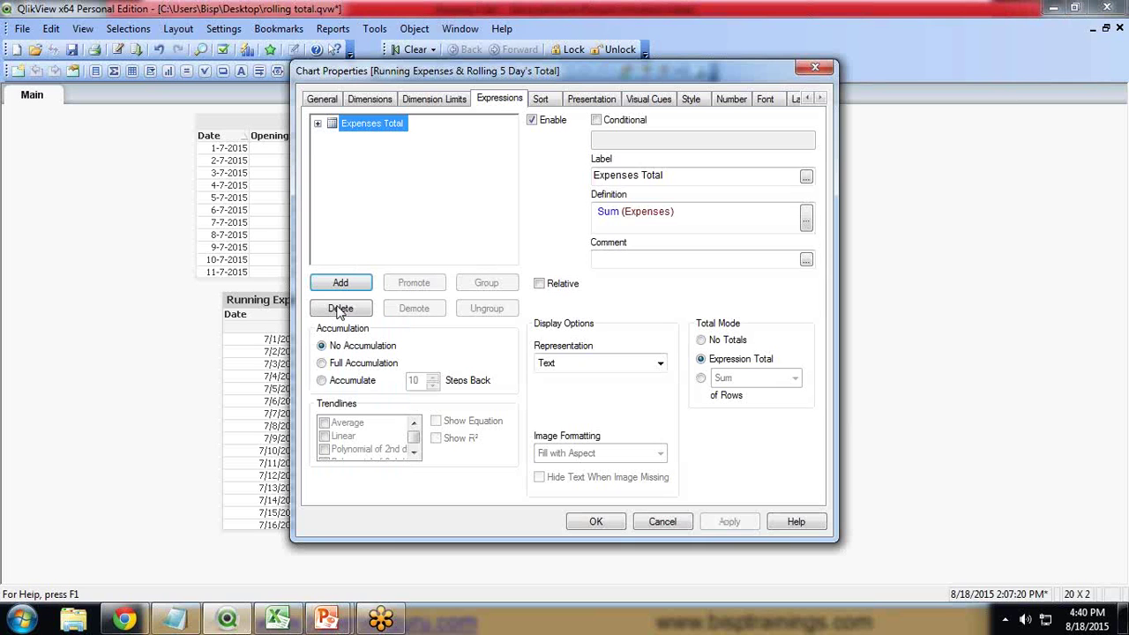
{"action": "left_click", "coordinate": [729, 100]}
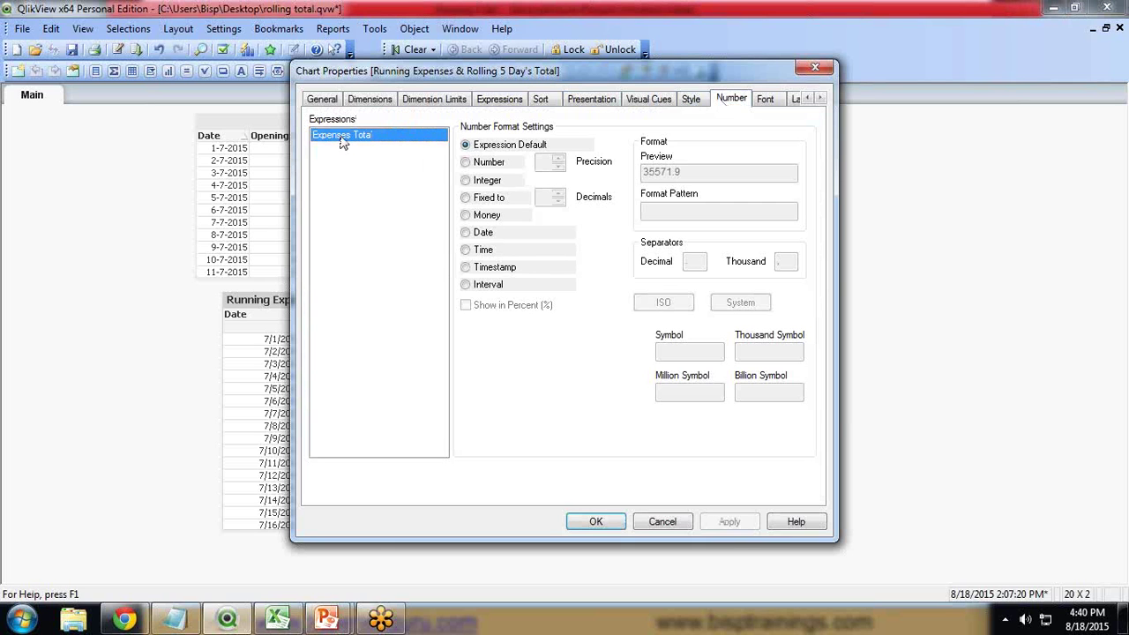
{"action": "left_click", "coordinate": [466, 180]}
{"action": "left_click", "coordinate": [729, 521]}
{"action": "left_click", "coordinate": [595, 521]}
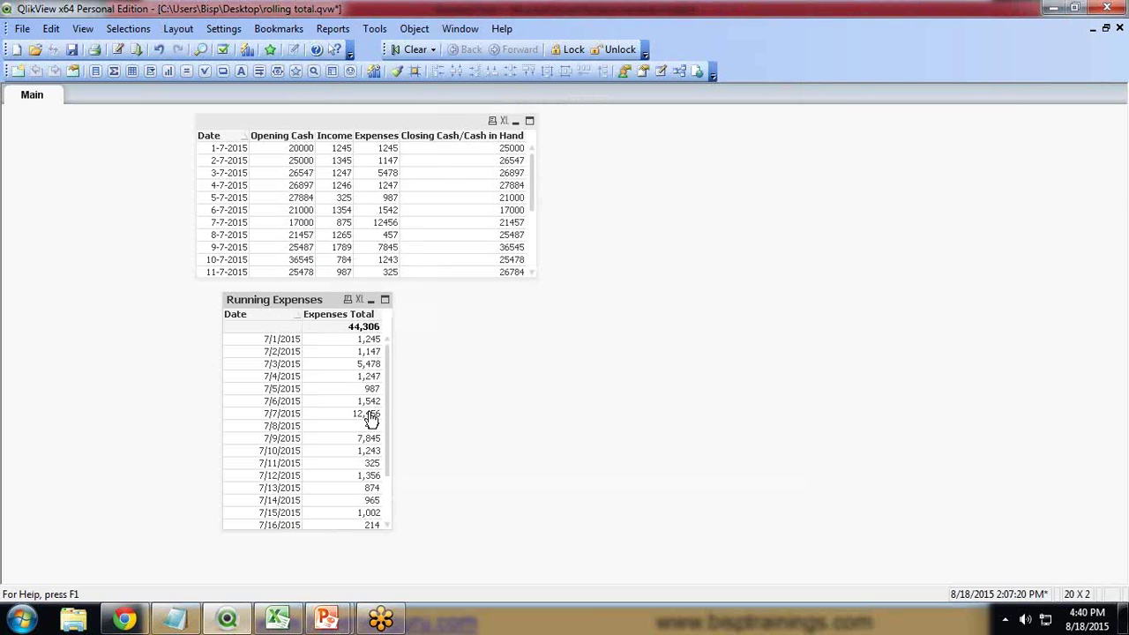
{"action": "left_click_drag", "start_coordinate": [358, 544], "coordinate": [350, 502]}
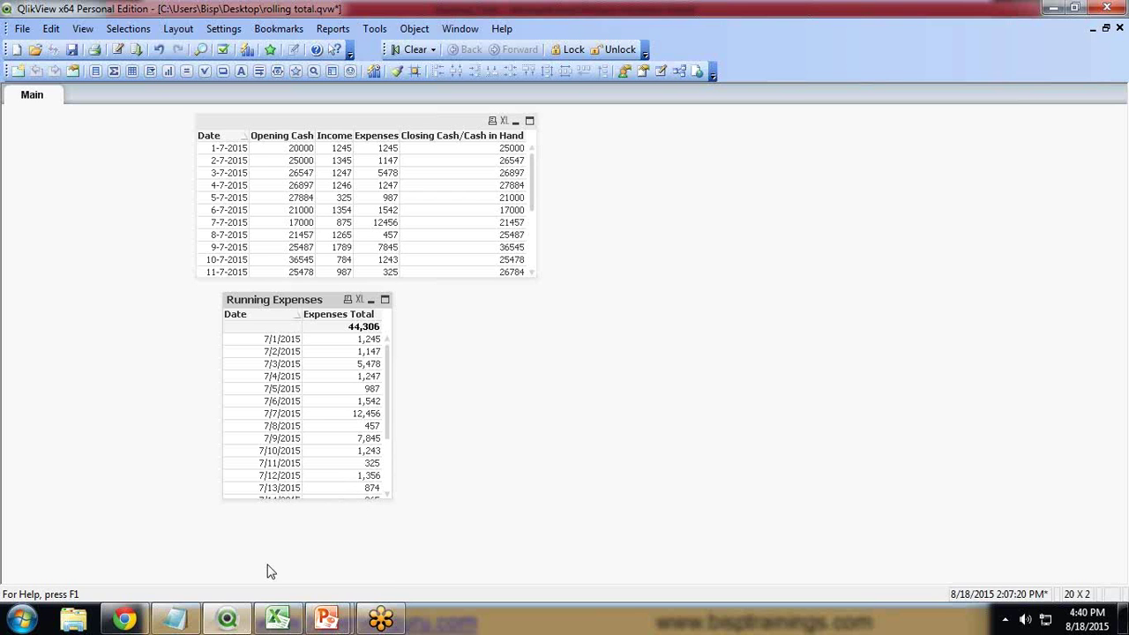
- Switch to Excel, examine the Running Expenses Total column from its heading in E1, and return to QlikView
{"action": "left_click", "coordinate": [277, 618]}
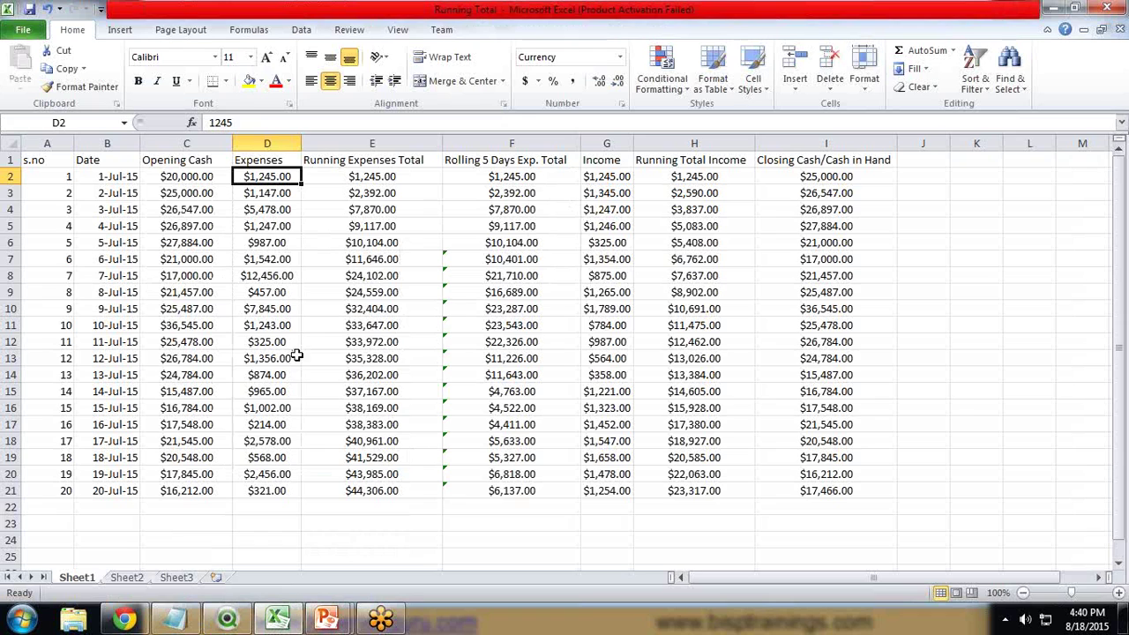
{"action": "left_click", "coordinate": [335, 162]}
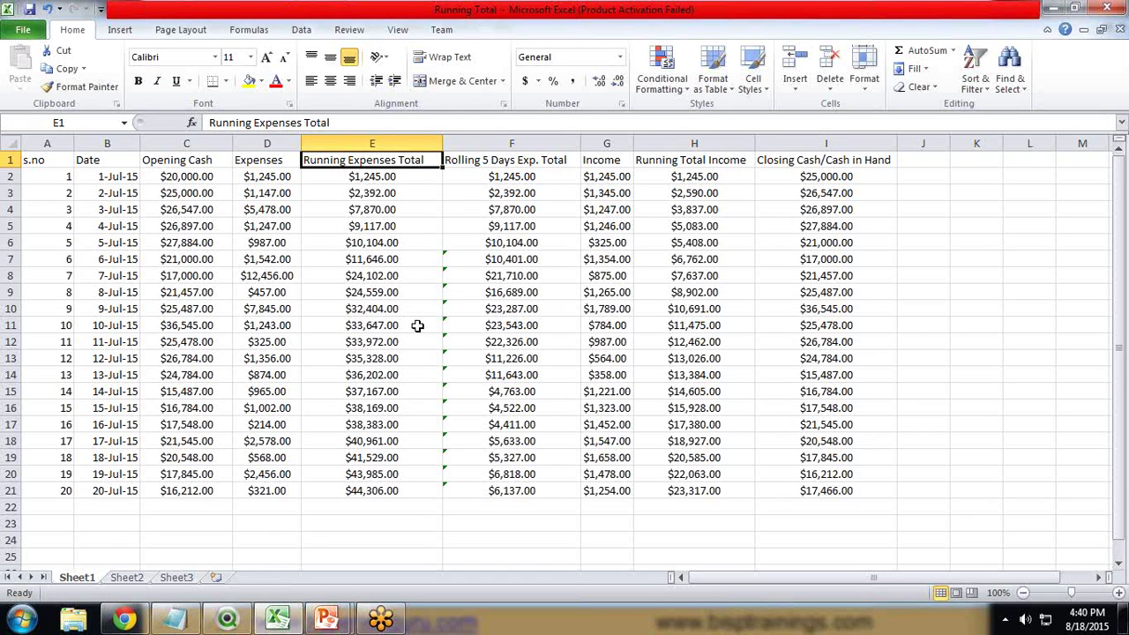
{"action": "key", "text": "alt+Tab"}
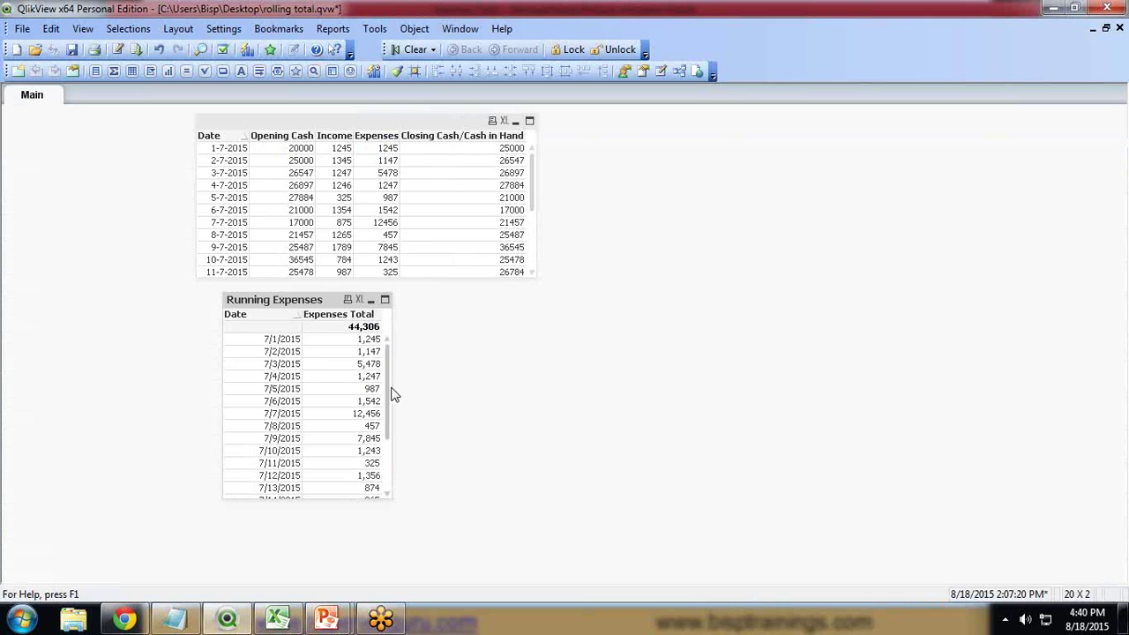
- Add a second expression, Sum (Expenses), to the Running Expenses straight table
{"action": "right_click", "coordinate": [328, 306]}
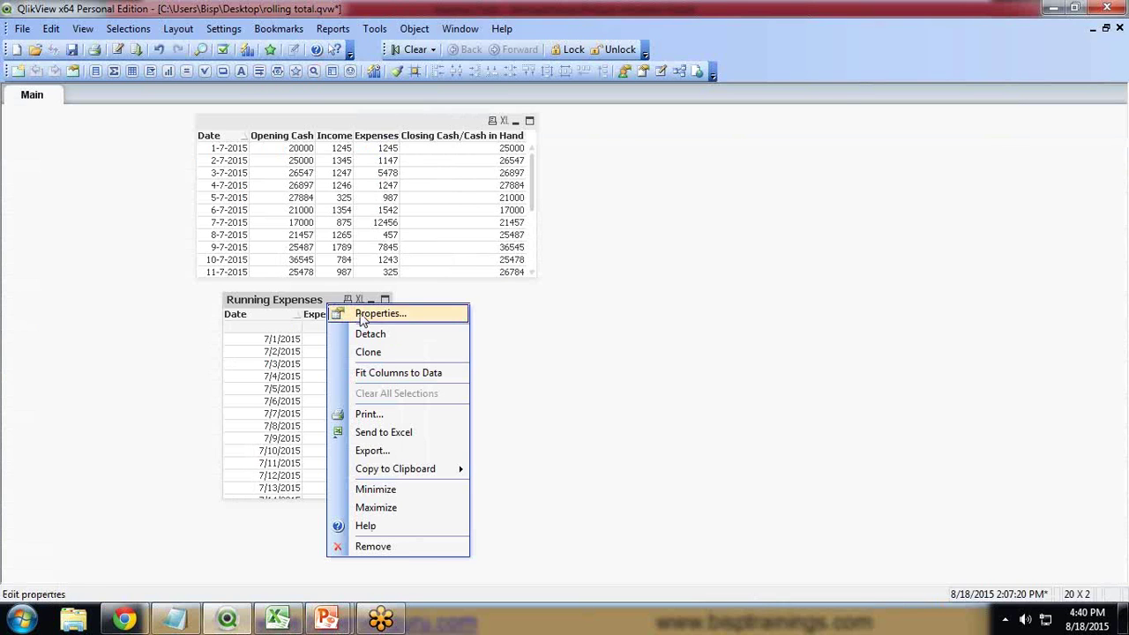
{"action": "left_click", "coordinate": [360, 313]}
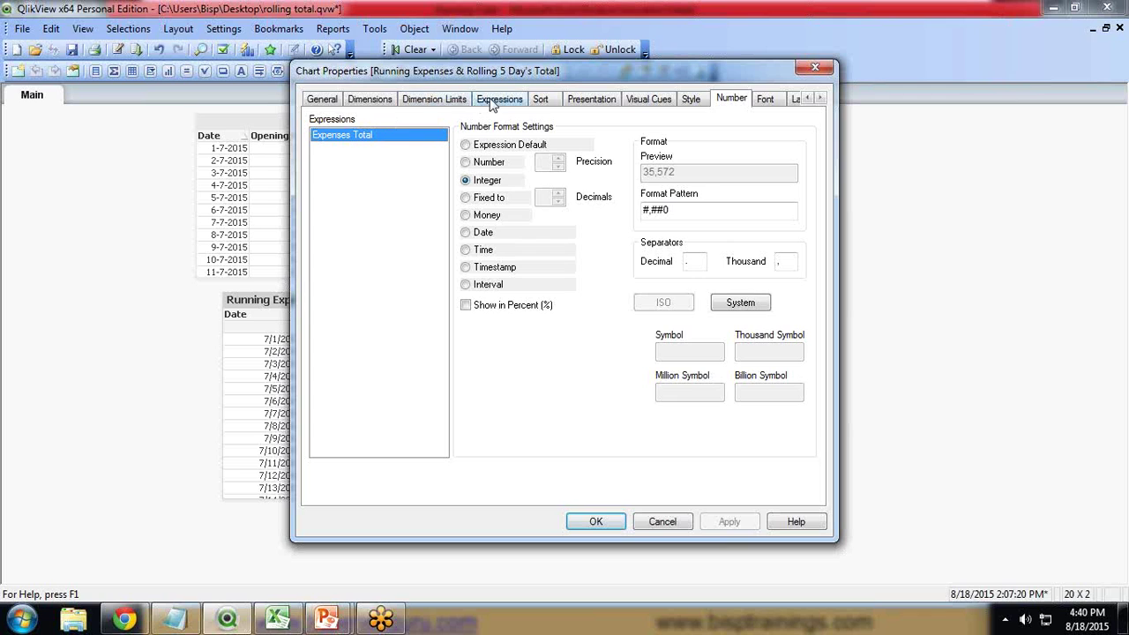
{"action": "left_click", "coordinate": [497, 101]}
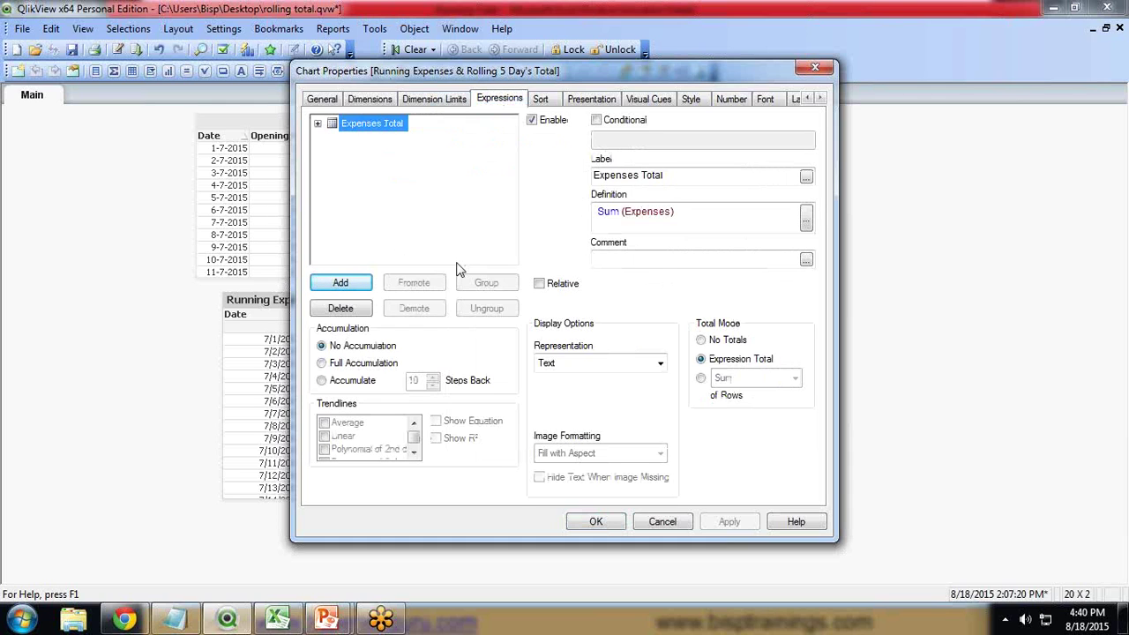
{"action": "left_click", "coordinate": [335, 284]}
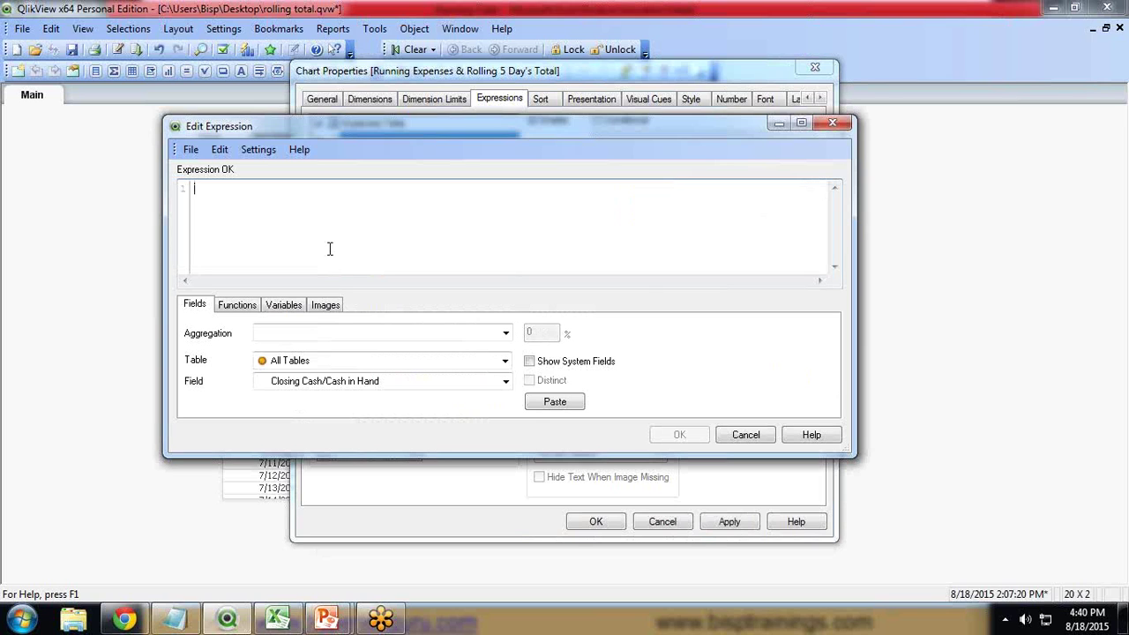
{"action": "left_click", "coordinate": [320, 333]}
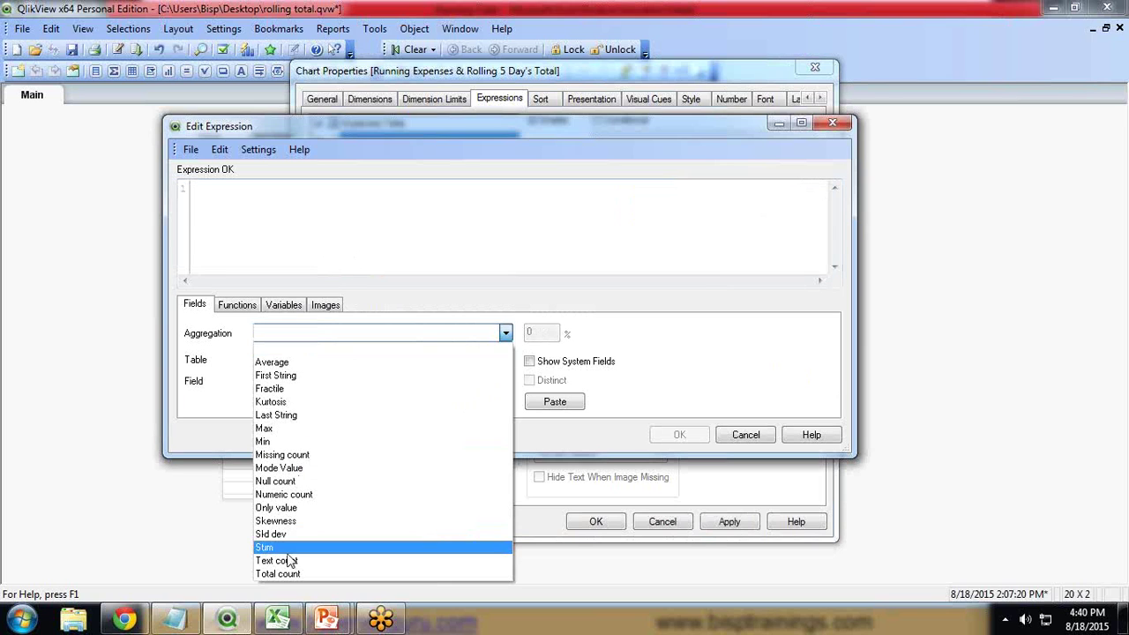
{"action": "left_click", "coordinate": [320, 548]}
{"action": "left_click", "coordinate": [325, 385]}
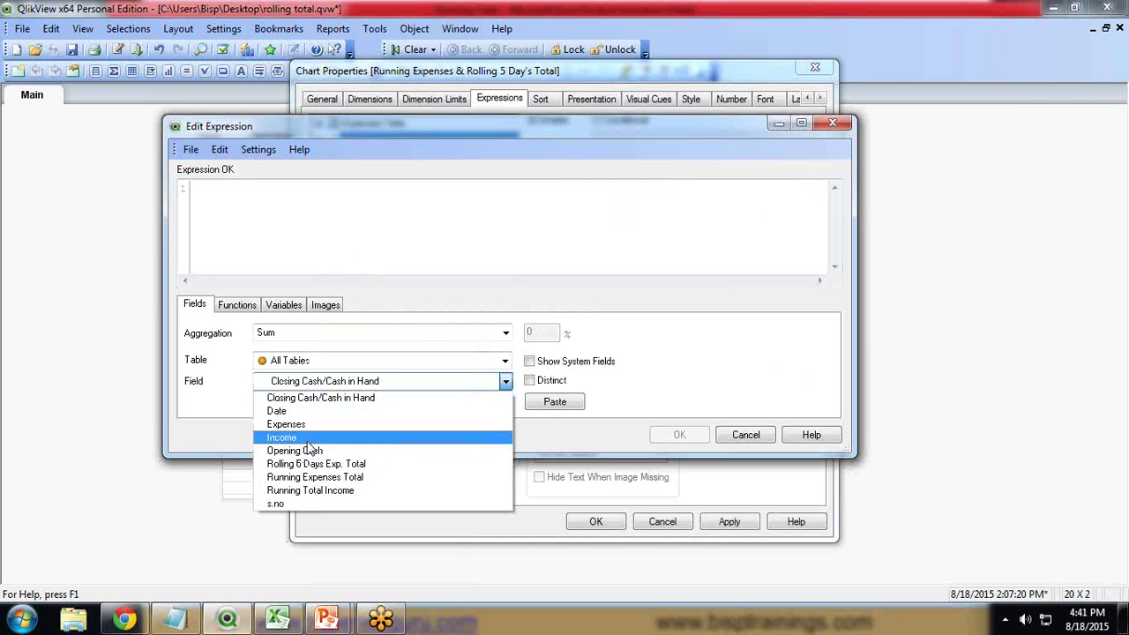
{"action": "left_click", "coordinate": [277, 421]}
{"action": "left_click", "coordinate": [554, 403]}
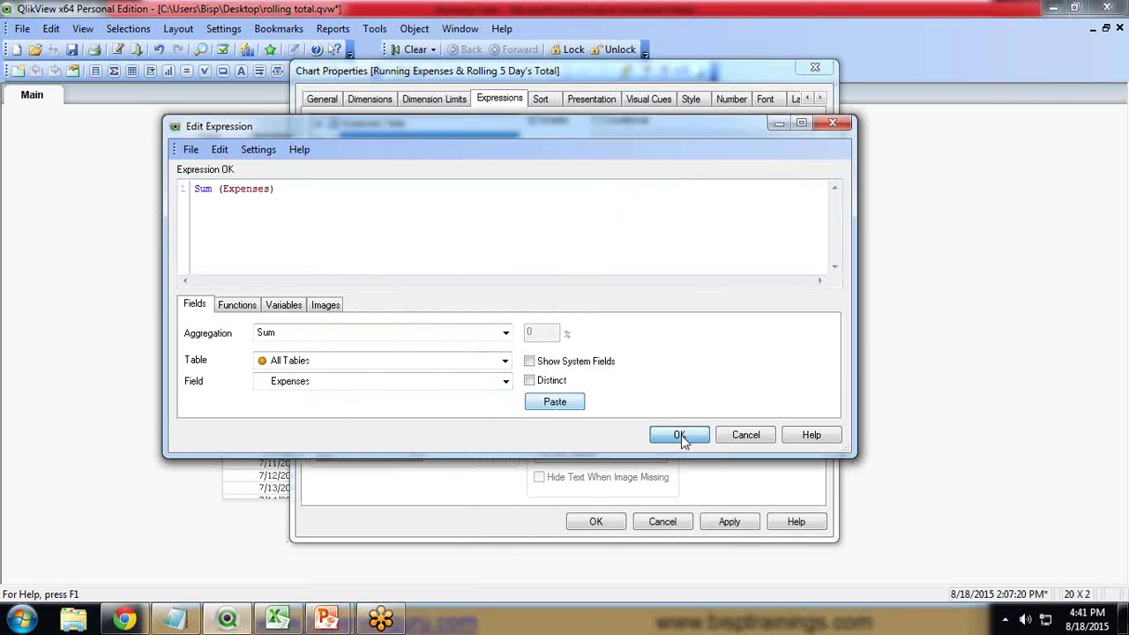
{"action": "left_click", "coordinate": [679, 434]}
- Label the second expression "Running Expenses Total", matching the Excel heading, and apply the chart properties
{"action": "left_click", "coordinate": [633, 177]}
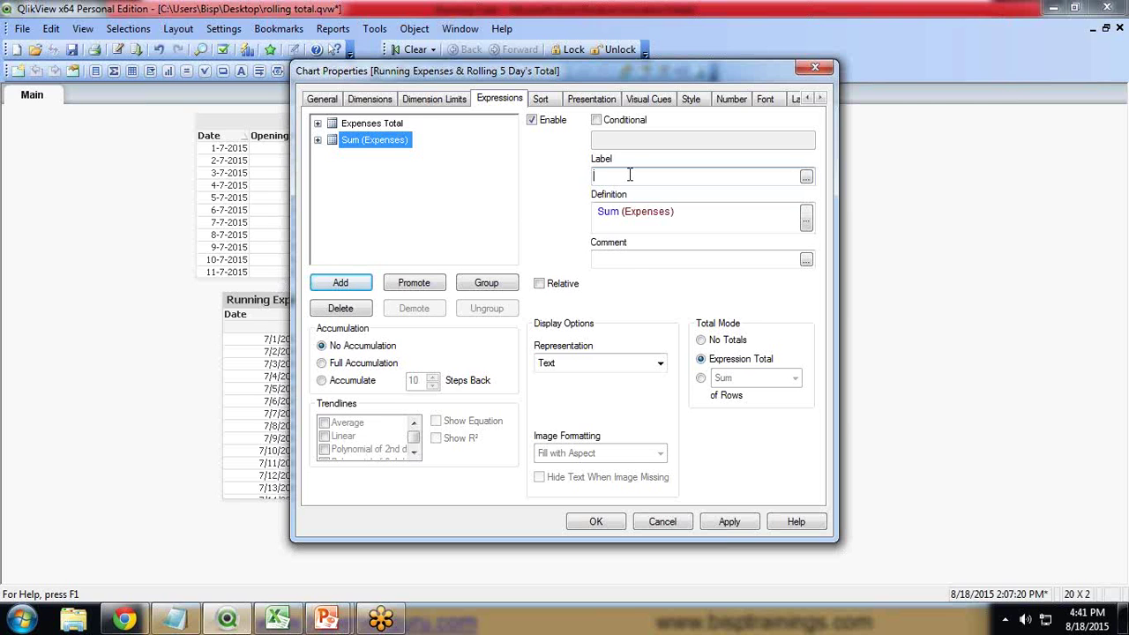
{"action": "key", "text": "alt+Tab"}
{"action": "key", "text": "alt+Tab"}
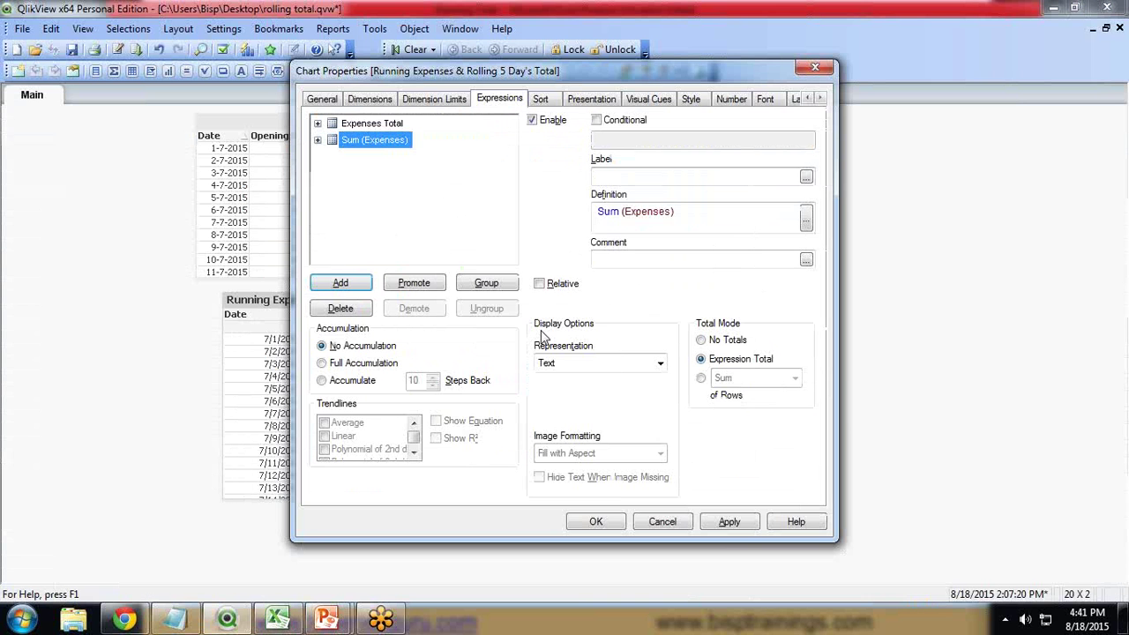
{"action": "type", "text": "Running Expenses Total"}
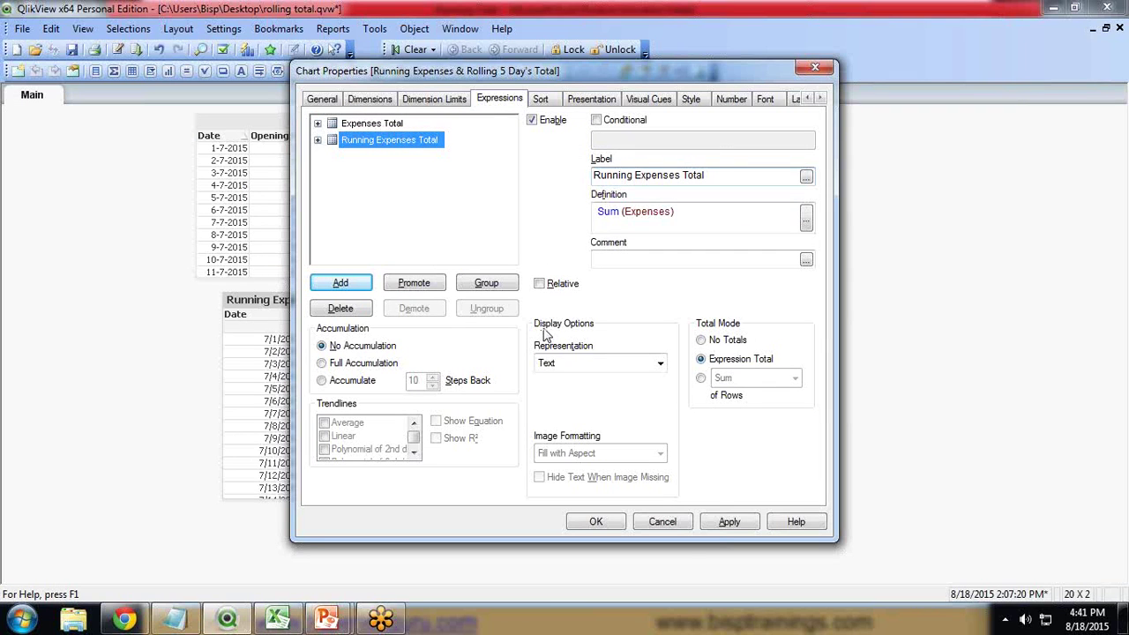
{"action": "left_click", "coordinate": [596, 521]}
- Set the number format of the Running Expenses Total expression to Integer
{"action": "right_click", "coordinate": [405, 305]}
{"action": "left_click", "coordinate": [425, 303]}
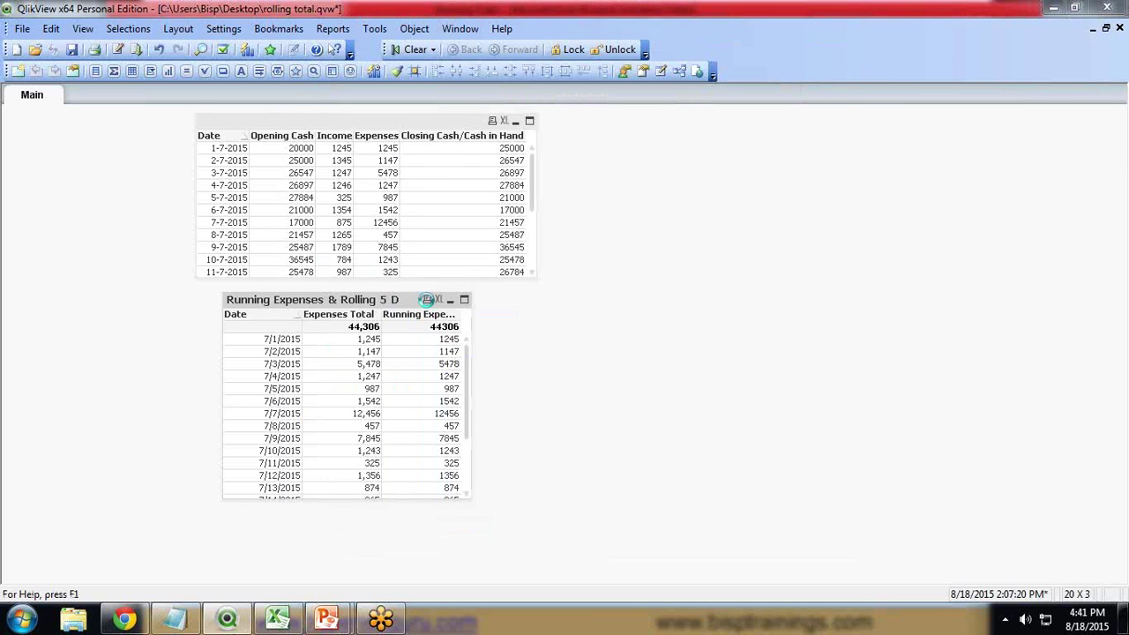
{"action": "left_click", "coordinate": [739, 102]}
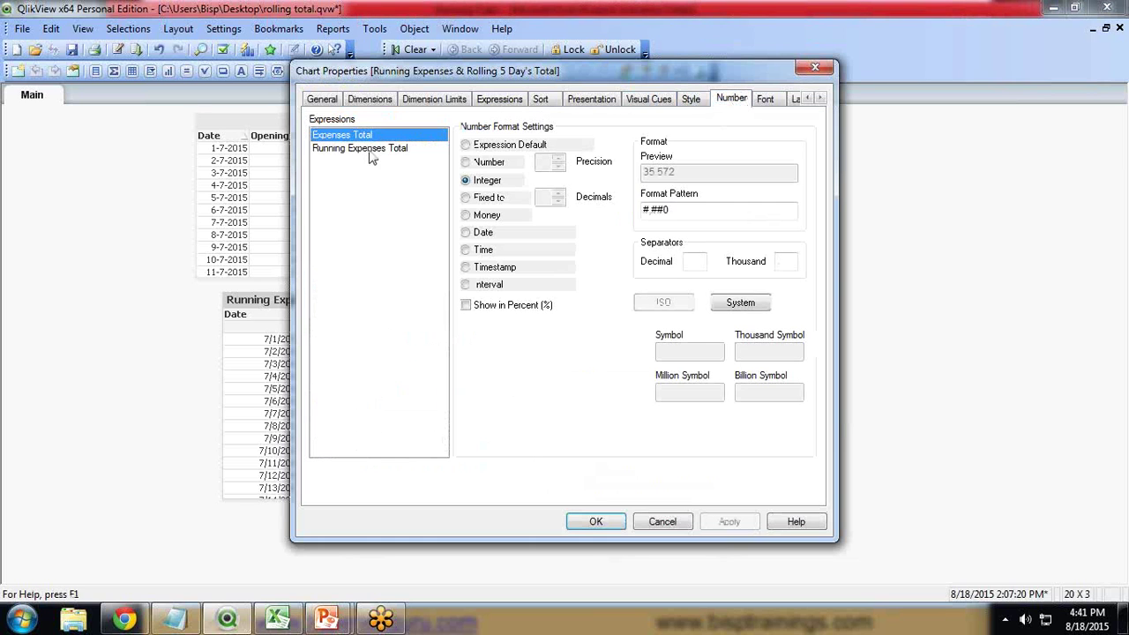
{"action": "left_click", "coordinate": [359, 149]}
{"action": "left_click", "coordinate": [466, 180]}
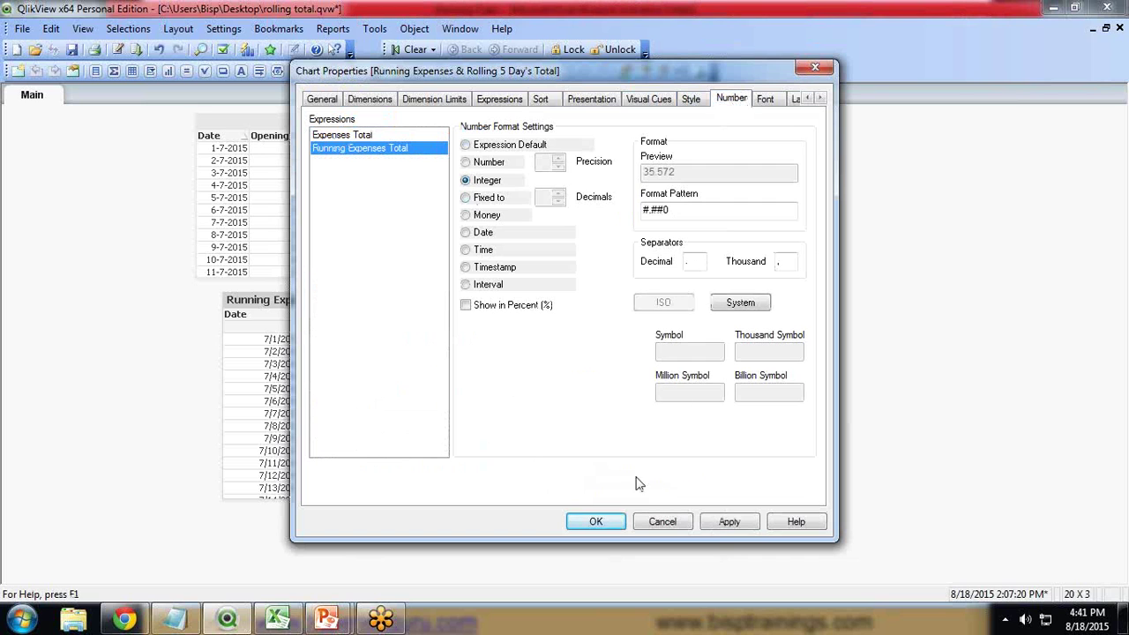
{"action": "left_click", "coordinate": [359, 135]}
{"action": "left_click", "coordinate": [358, 150]}
{"action": "left_click", "coordinate": [596, 521]}
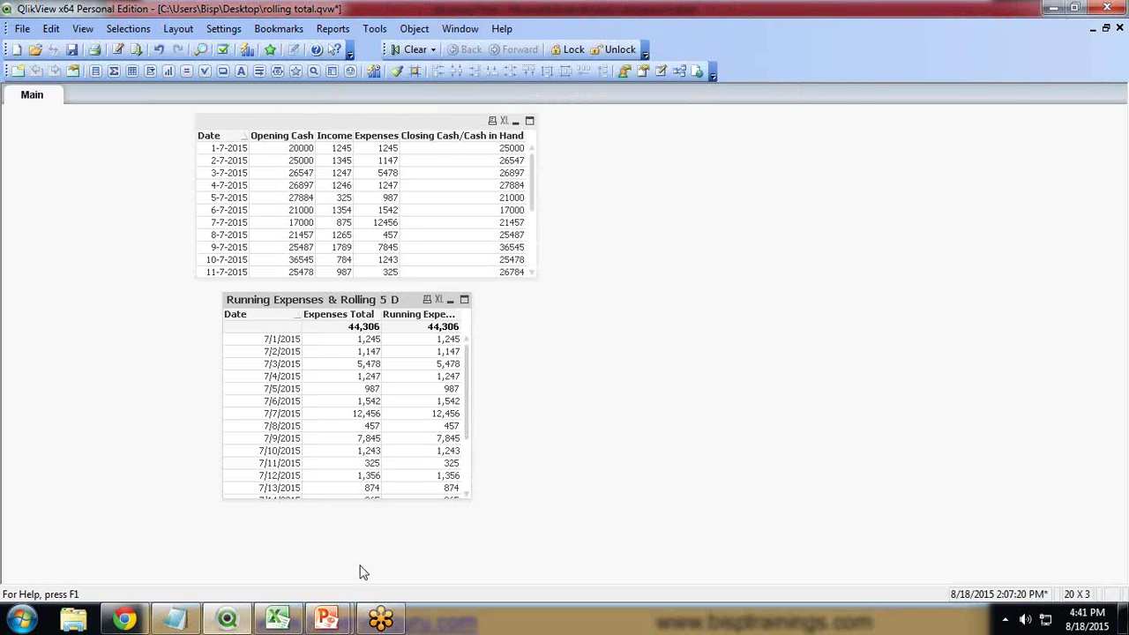
- Switch to Excel and select D2:D3 to check how the first two expenses add up to the running total
{"action": "left_click", "coordinate": [278, 619]}
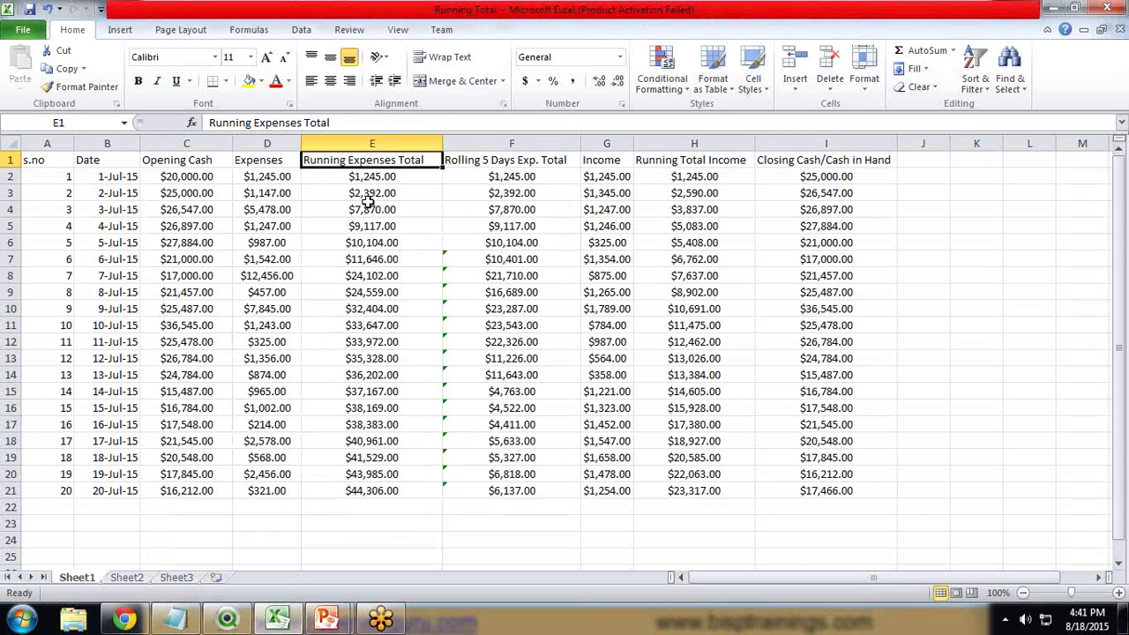
{"action": "left_click", "coordinate": [263, 177]}
{"action": "left_click_drag", "start_coordinate": [263, 177], "coordinate": [266, 192]}
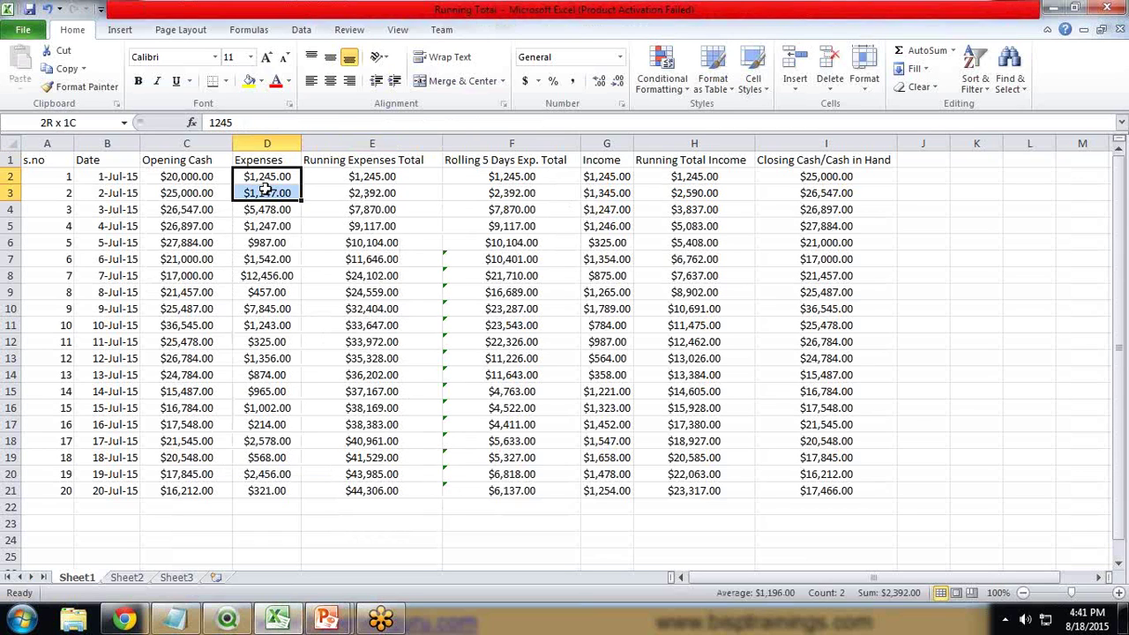
- Back in QlikView, set the Running Expenses Total expression to Full Accumulation and apply the chart properties
{"action": "left_click", "coordinate": [226, 619]}
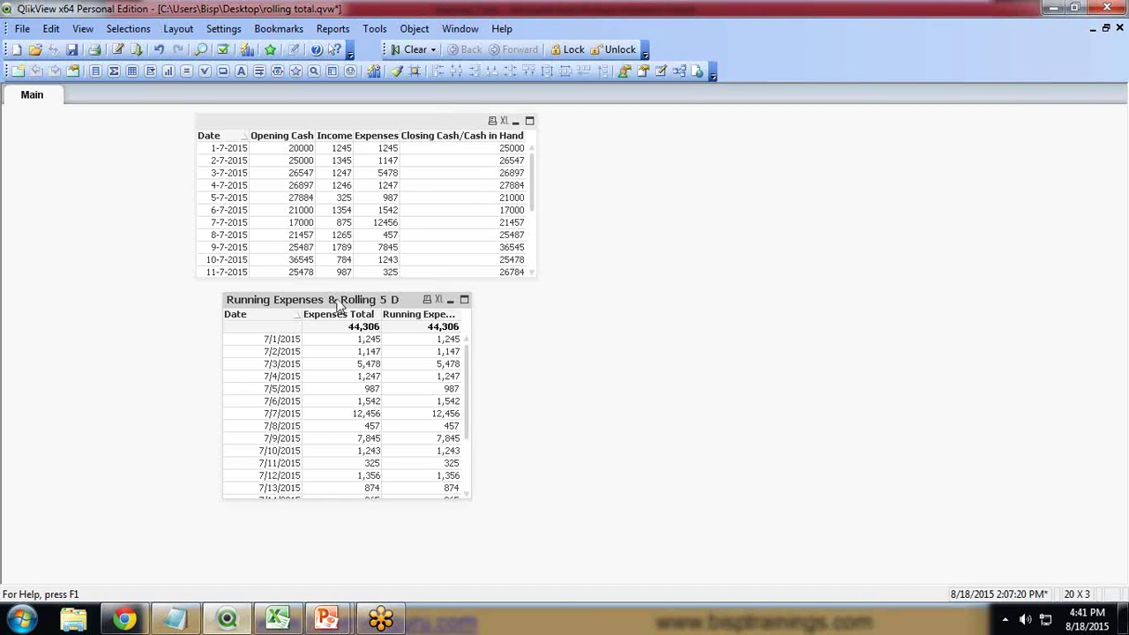
{"action": "right_click", "coordinate": [339, 303]}
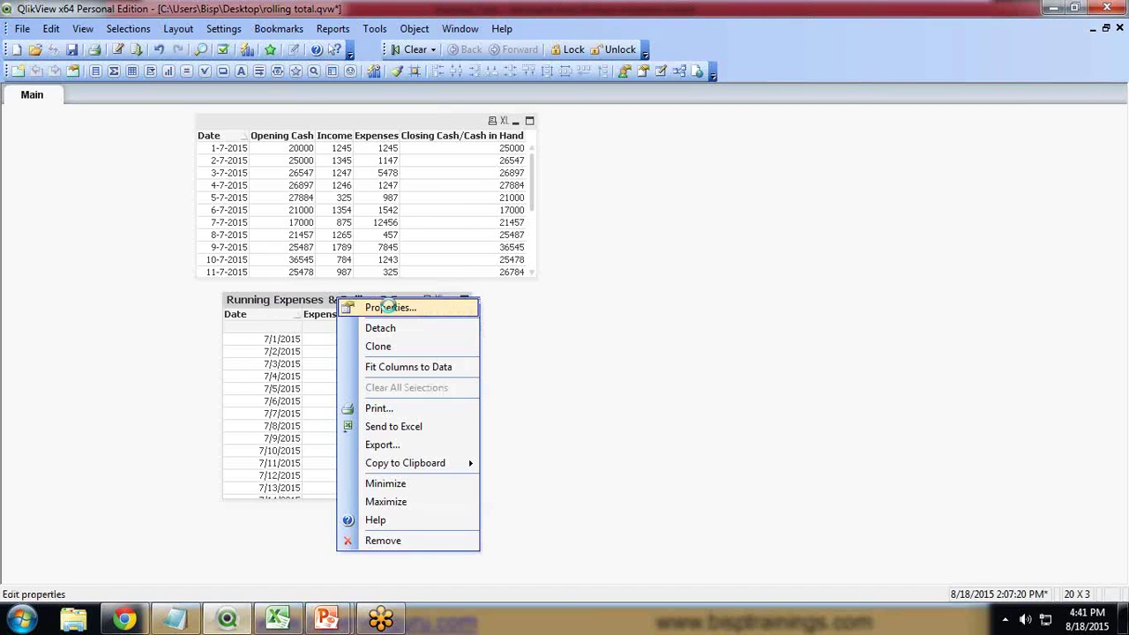
{"action": "left_click", "coordinate": [391, 309]}
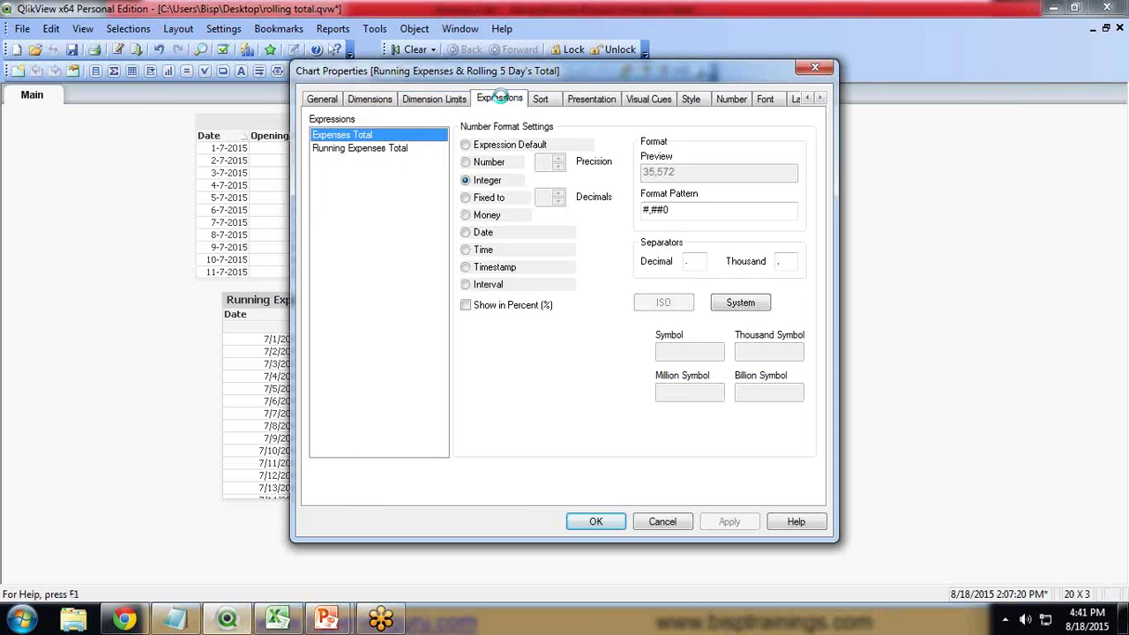
{"action": "left_click", "coordinate": [502, 101]}
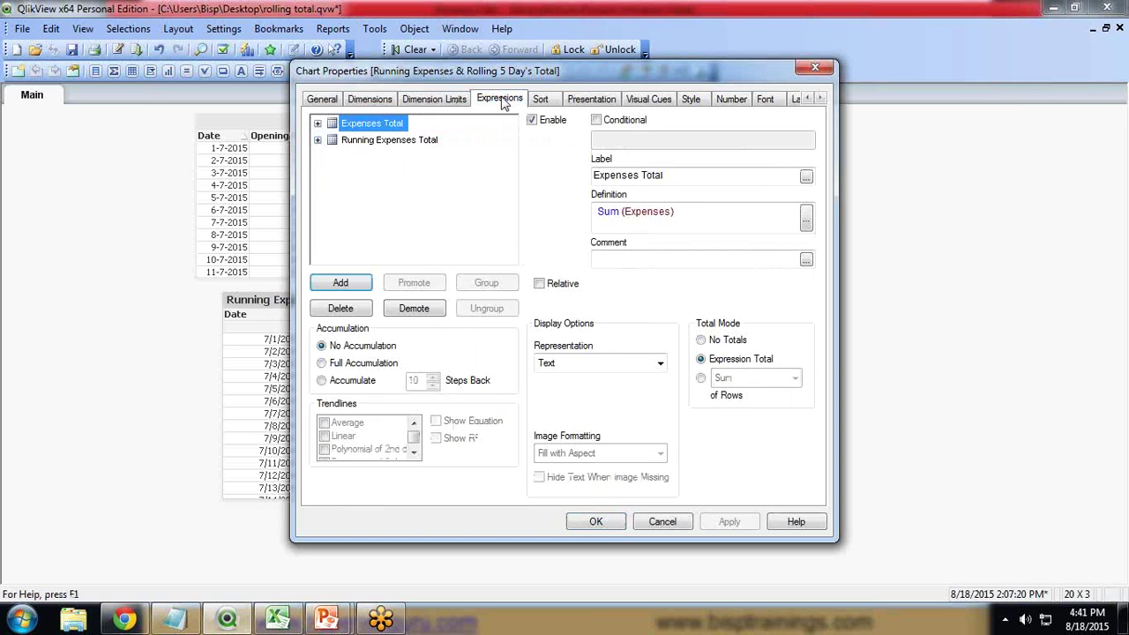
{"action": "left_click", "coordinate": [384, 144]}
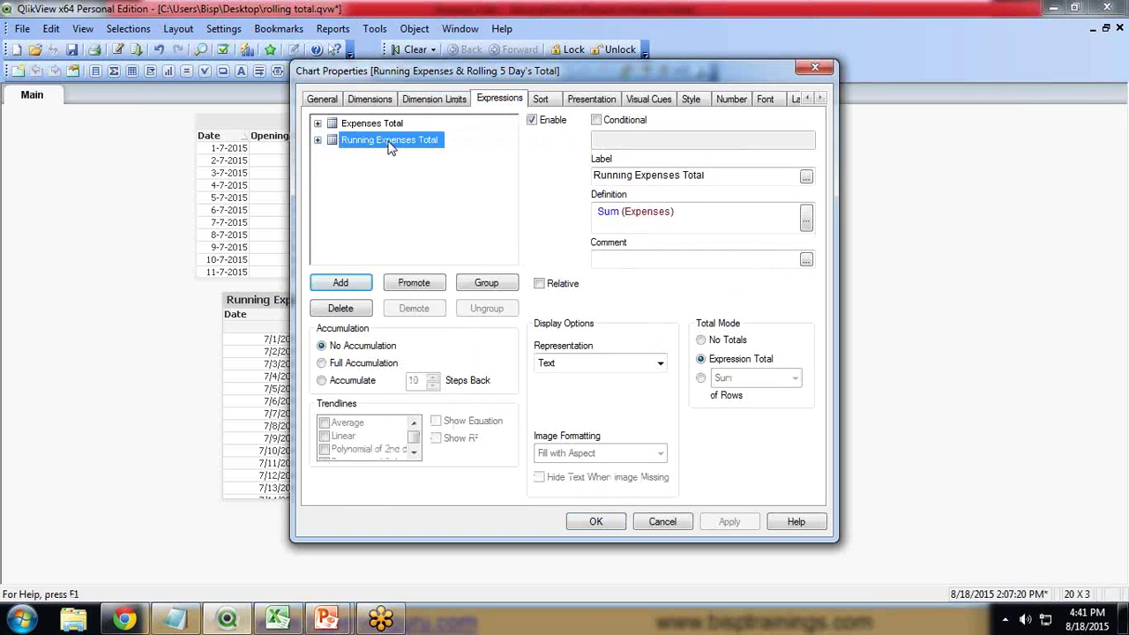
{"action": "left_click", "coordinate": [322, 364]}
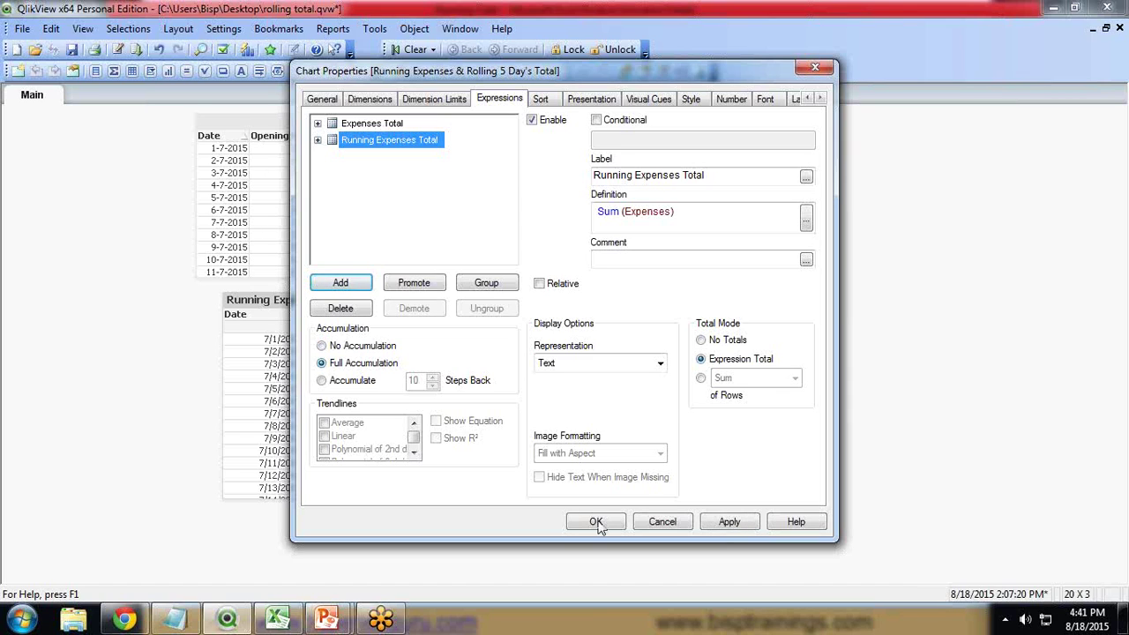
{"action": "left_click", "coordinate": [729, 522]}
{"action": "left_click_drag", "start_coordinate": [598, 70], "coordinate": [812, 64]}
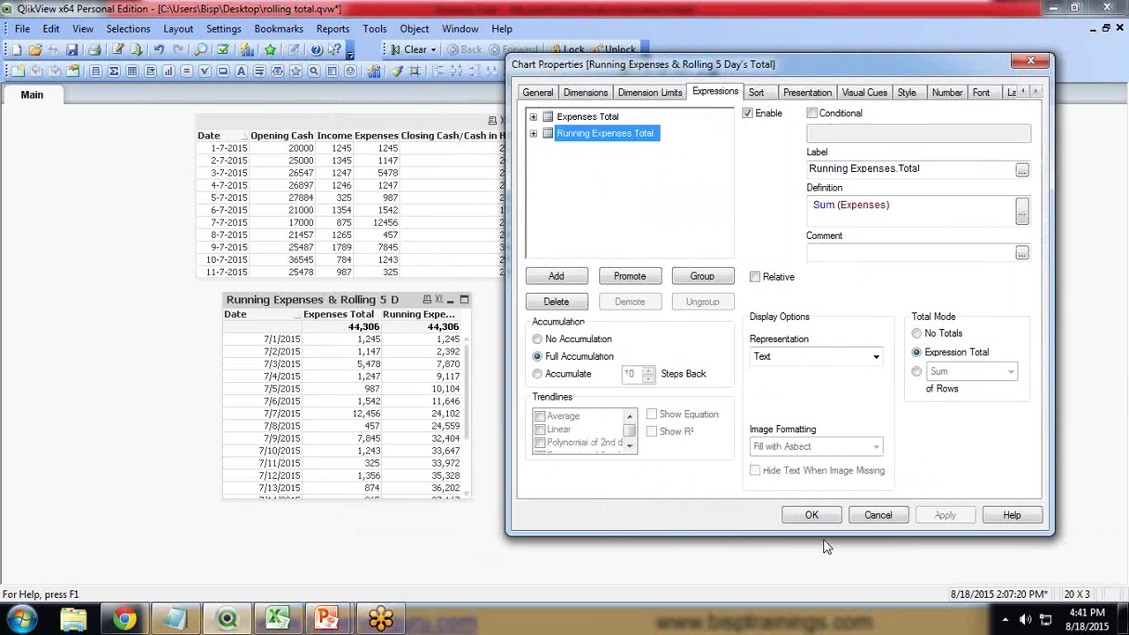
{"action": "left_click", "coordinate": [798, 514]}
- Compare the Running Expenses Total values in the QlikView table with column E of the Excel sheet, clearing any date selection
{"action": "left_click", "coordinate": [481, 363]}
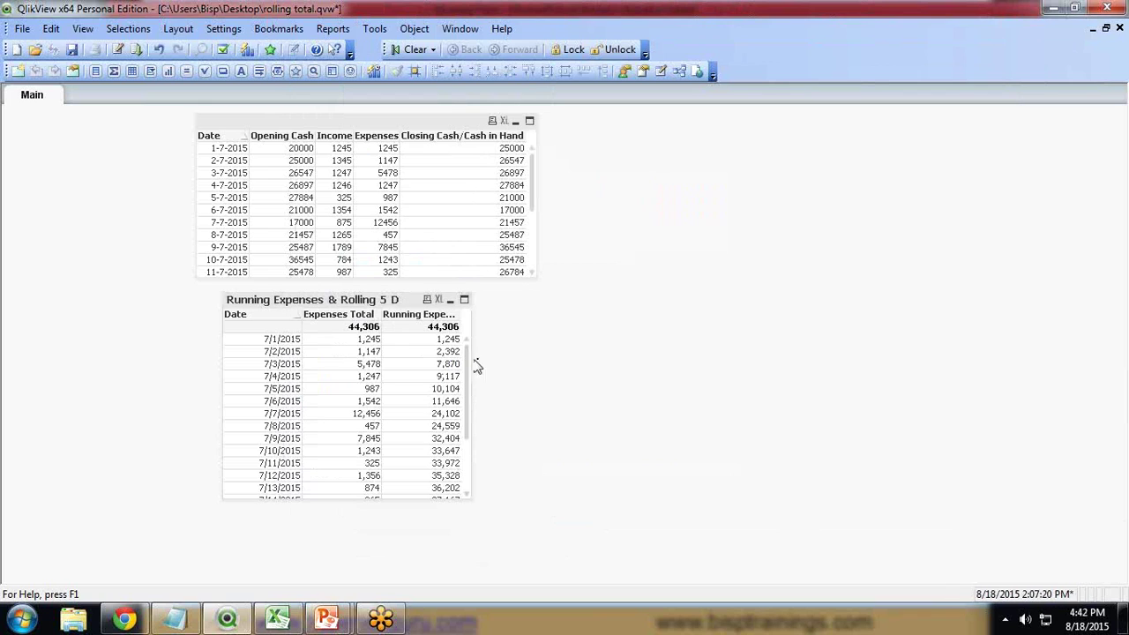
{"action": "left_click", "coordinate": [476, 356]}
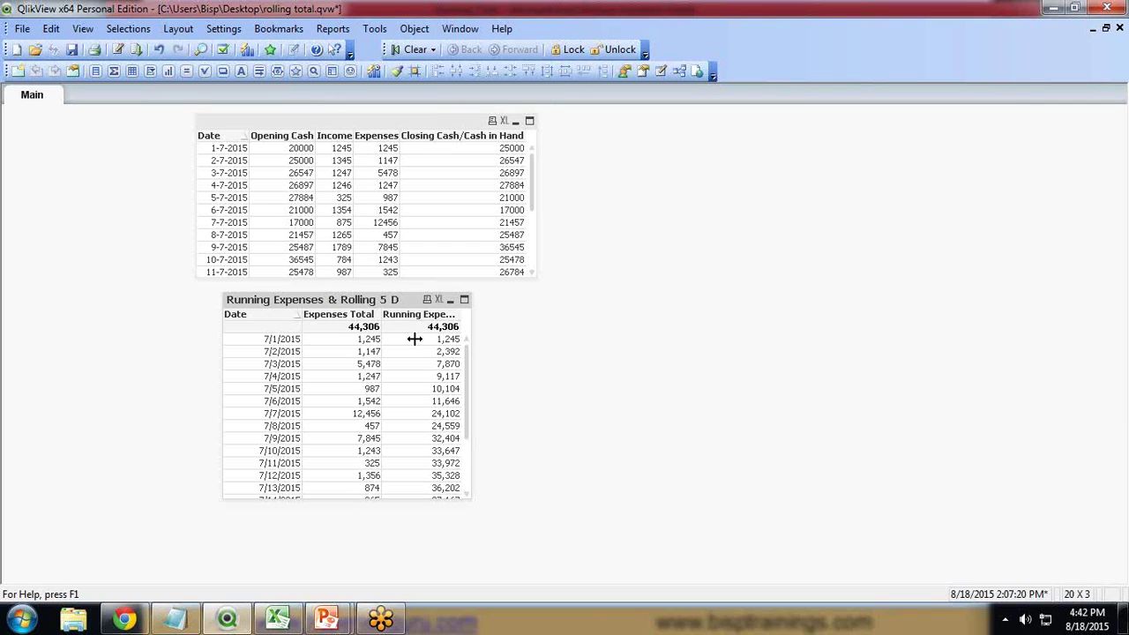
{"action": "key", "text": "alt+Tab"}
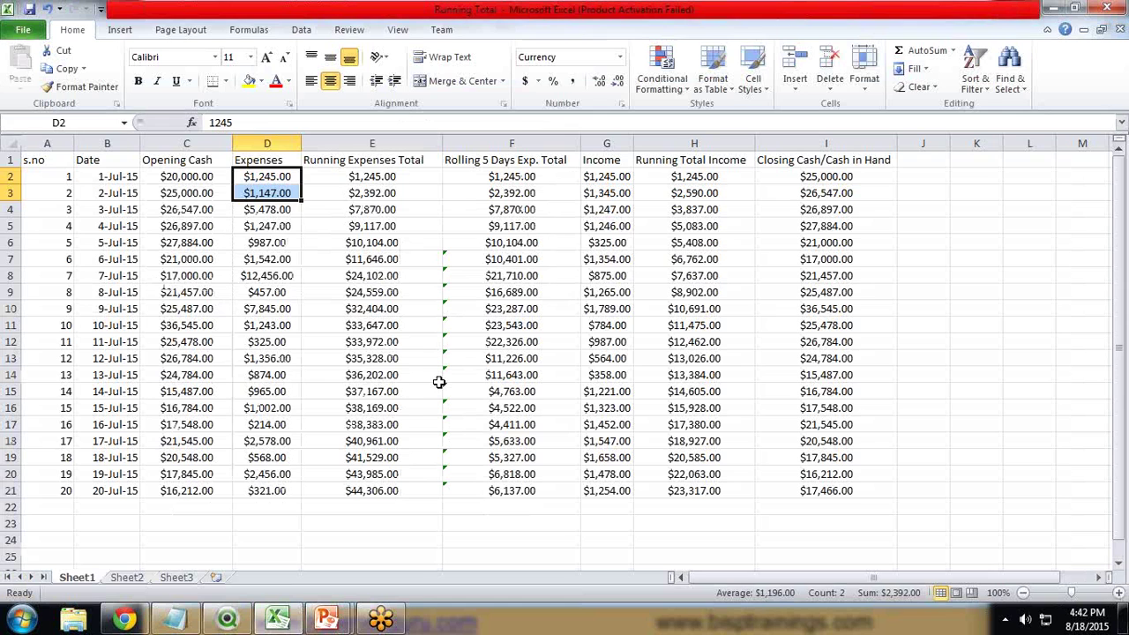
{"action": "left_click", "coordinate": [376, 197]}
{"action": "left_click", "coordinate": [364, 214]}
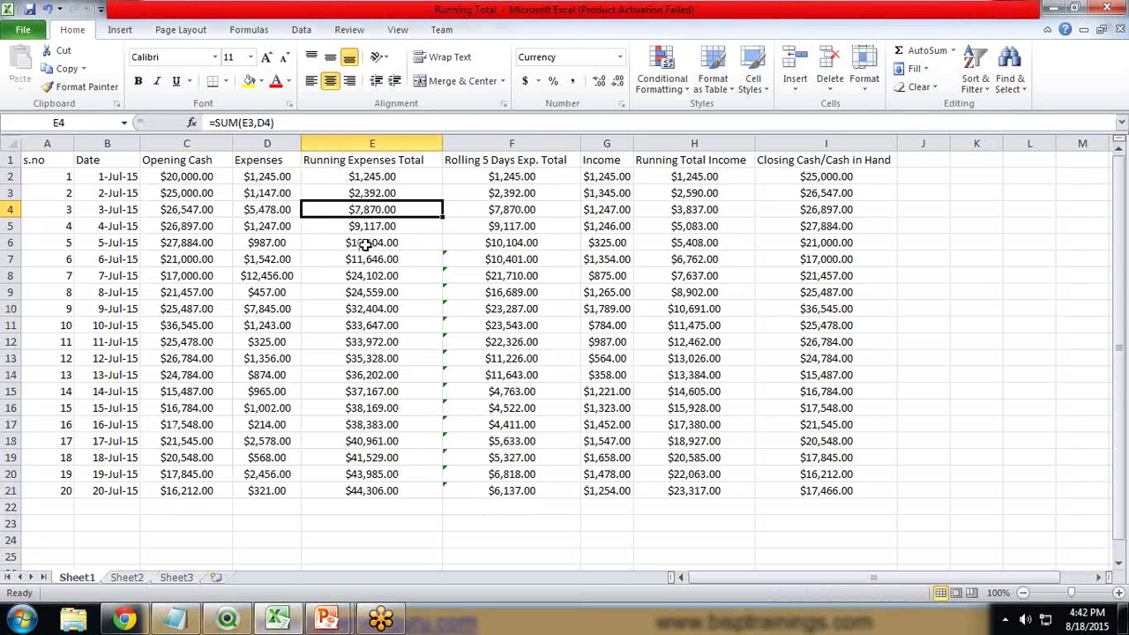
{"action": "key", "text": "alt+Tab"}
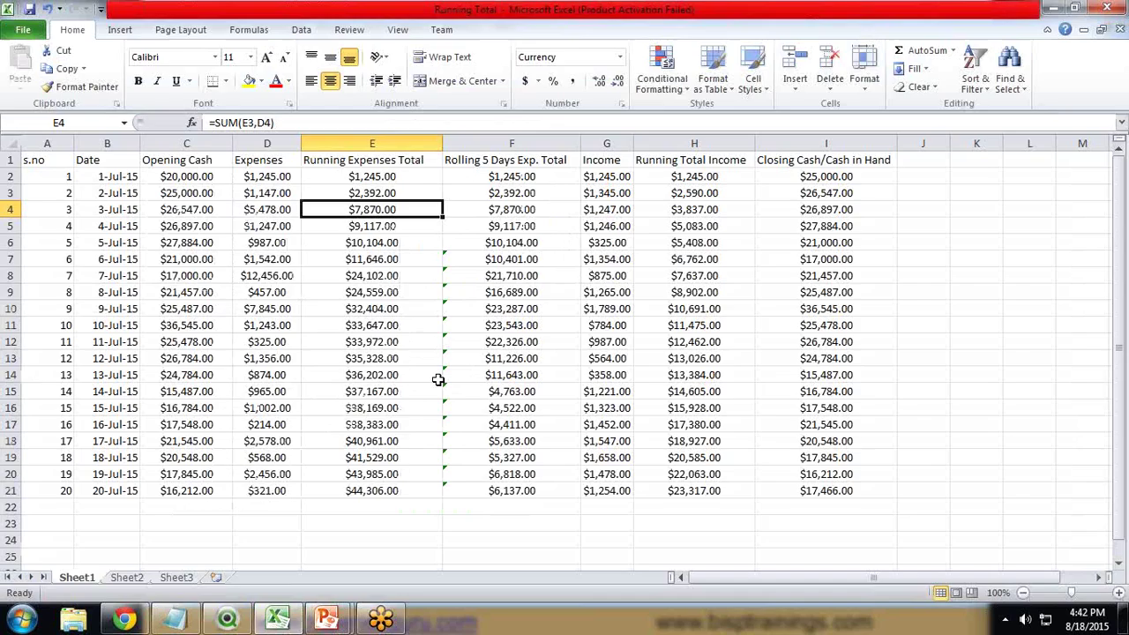
{"action": "key", "text": "alt+Tab"}
{"action": "left_click", "coordinate": [368, 229]}
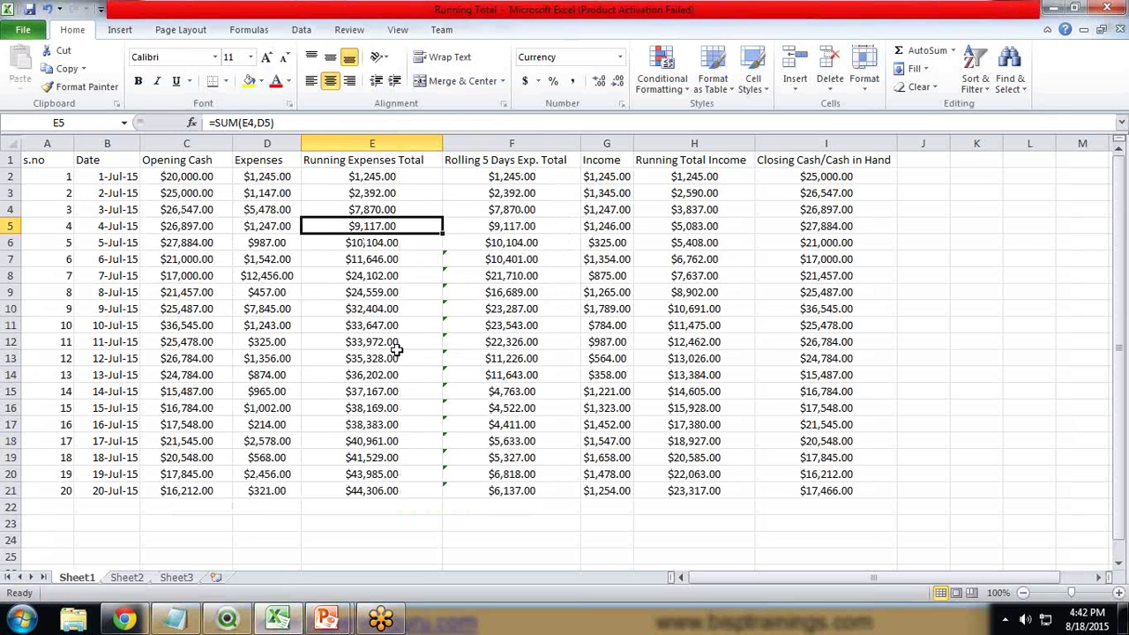
{"action": "key", "text": "alt+Tab"}
{"action": "left_click", "coordinate": [437, 397]}
{"action": "key", "text": "alt+Tab"}
{"action": "key", "text": "alt+Tab"}
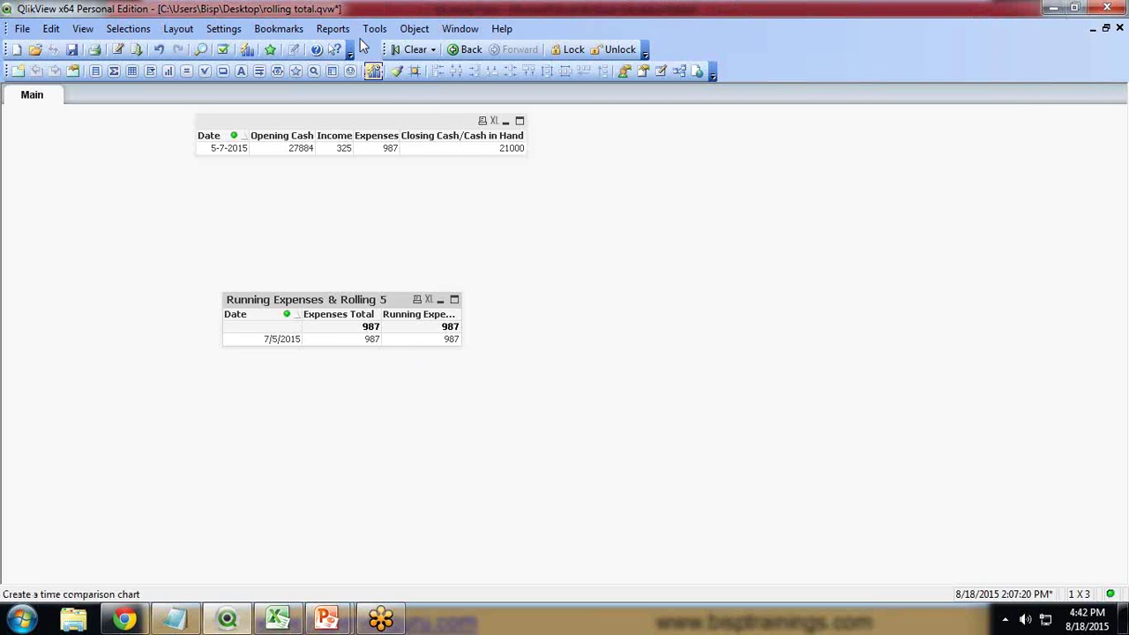
{"action": "left_click", "coordinate": [411, 50]}
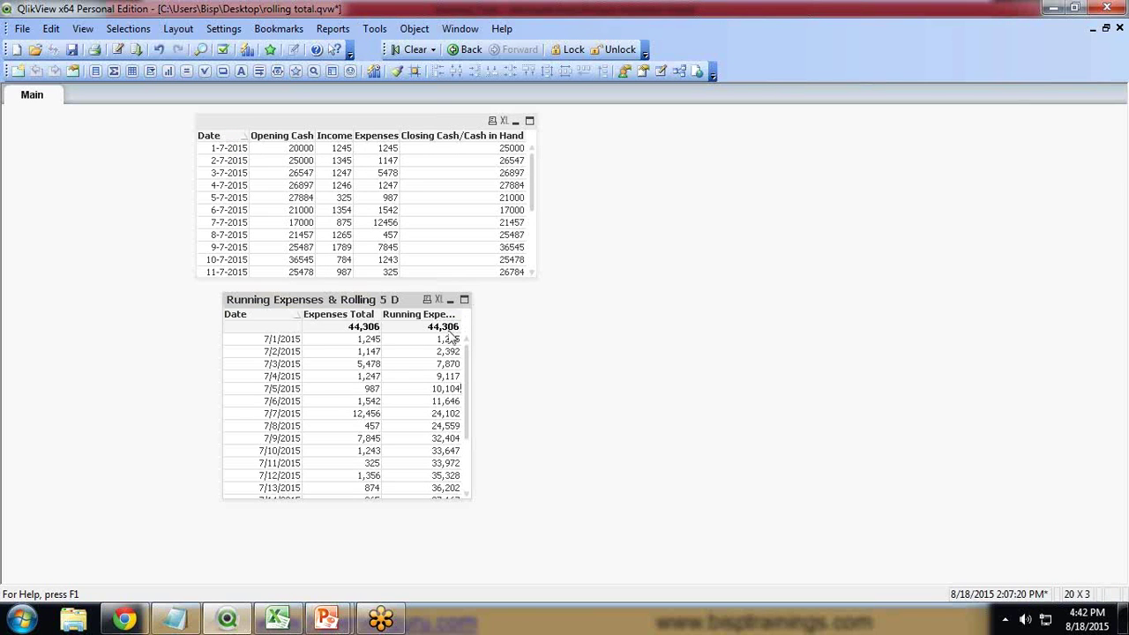
{"action": "left_click", "coordinate": [277, 617]}
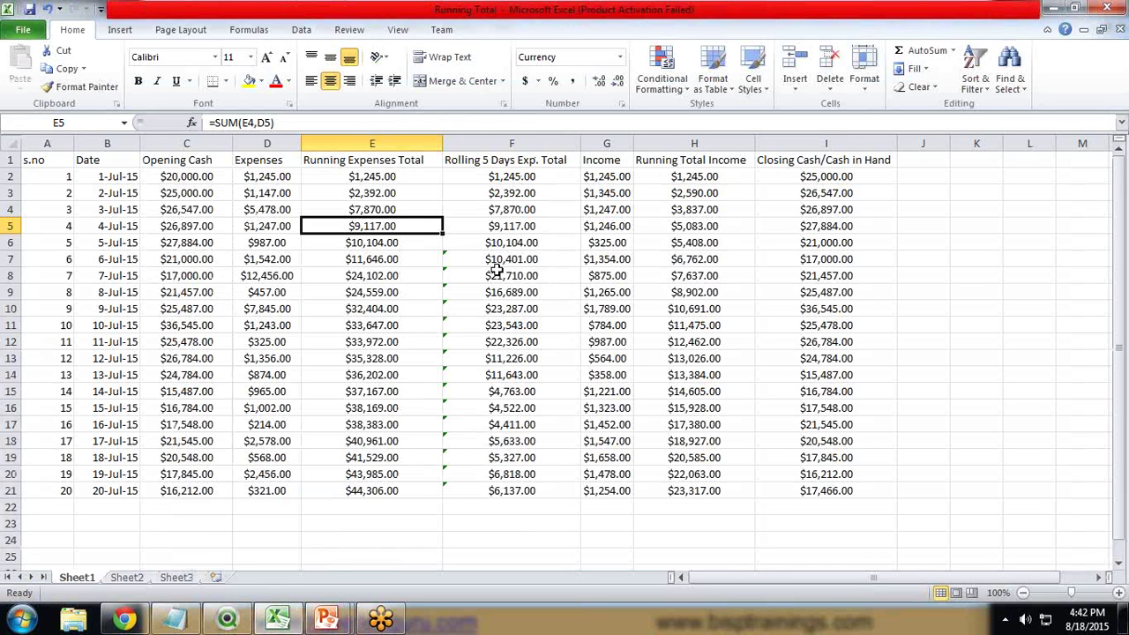
- In QlikView, add a third expression, Sum (Expenses), to the Running Expenses straight table
{"action": "left_click", "coordinate": [227, 620]}
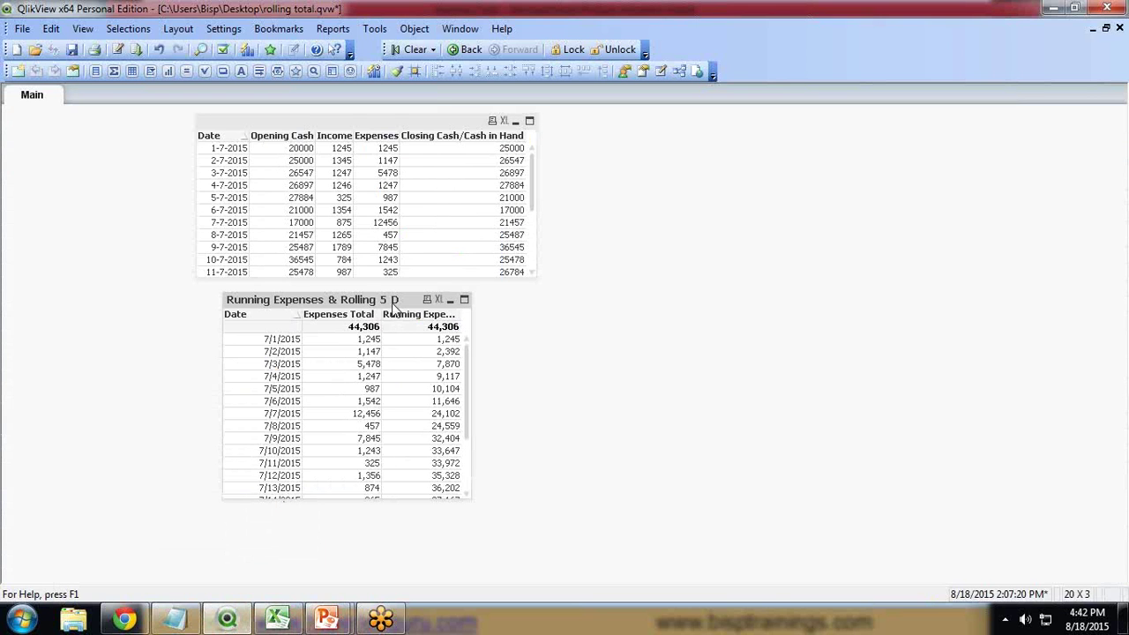
{"action": "right_click", "coordinate": [344, 306]}
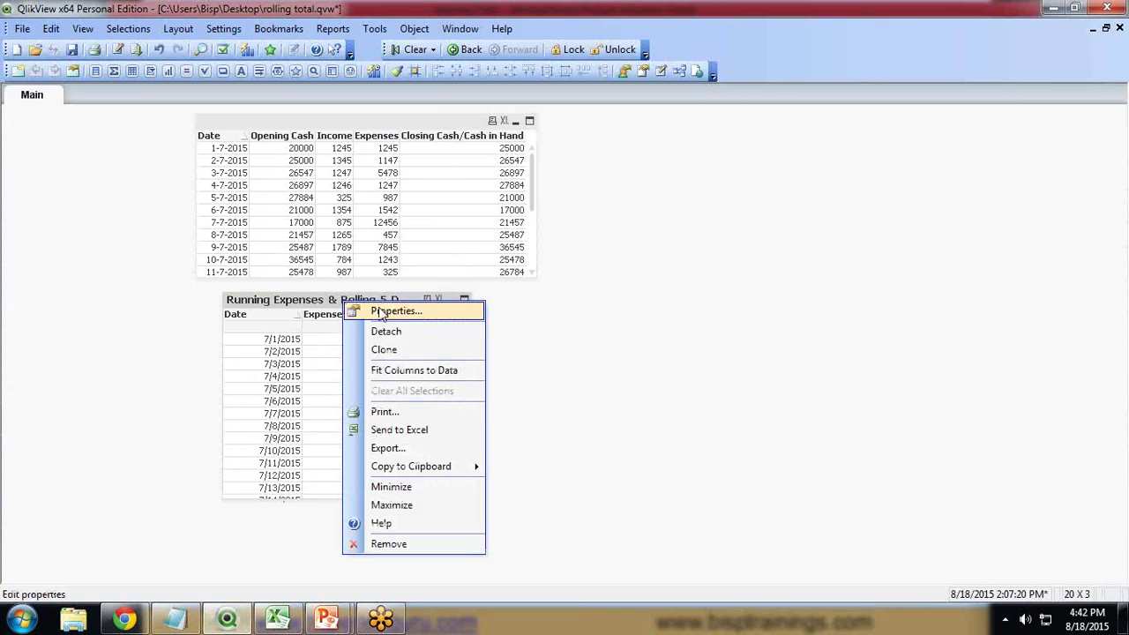
{"action": "left_click", "coordinate": [398, 312]}
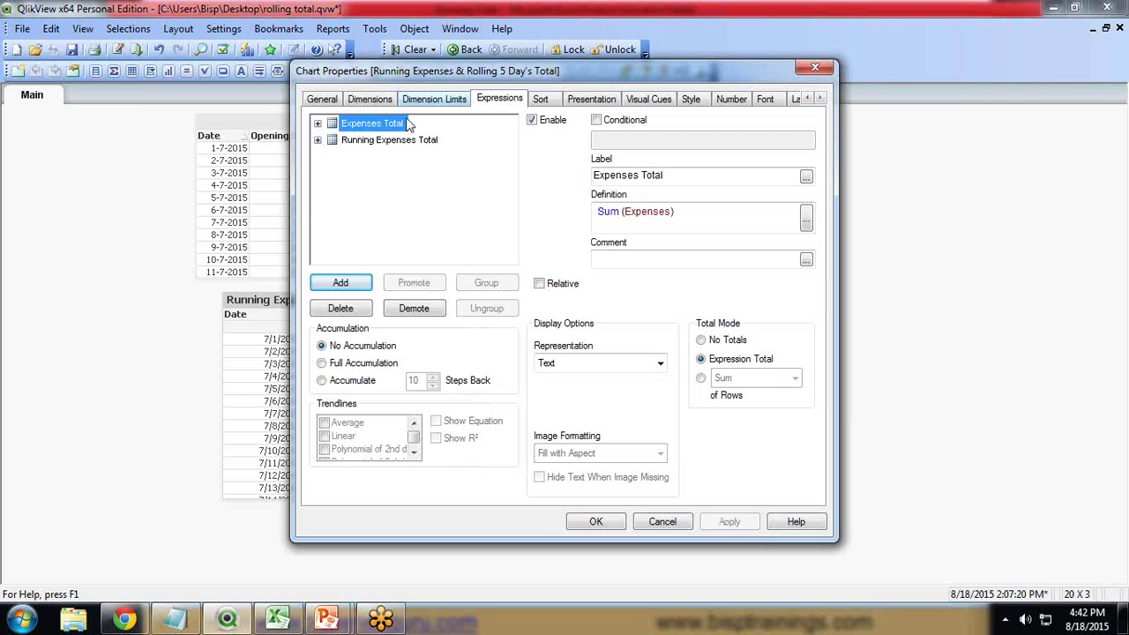
{"action": "left_click", "coordinate": [342, 283]}
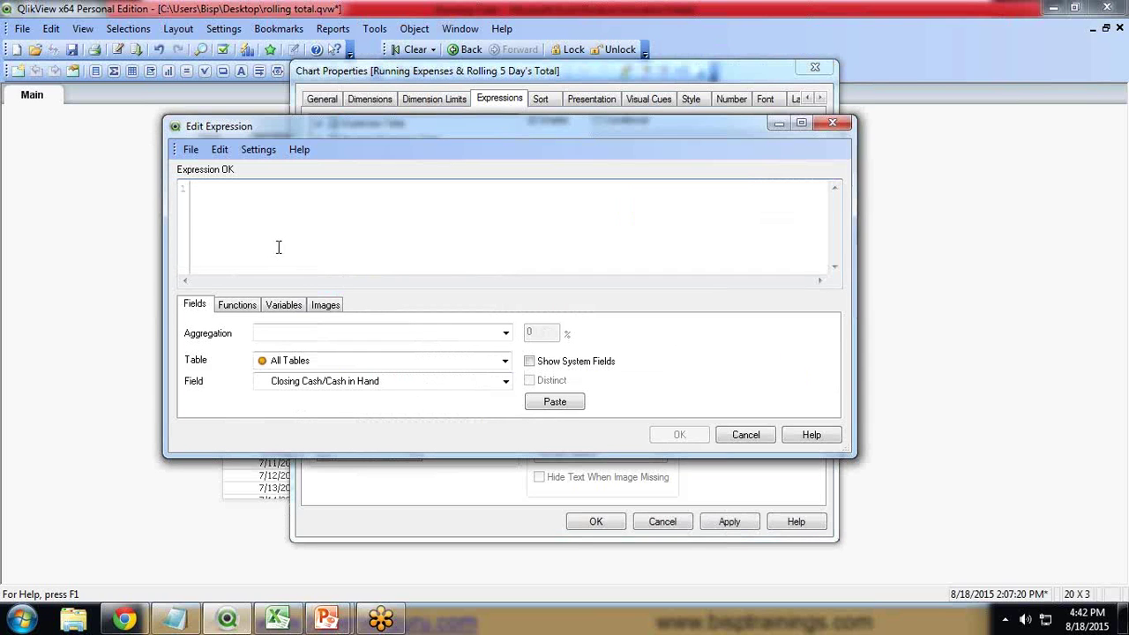
{"action": "left_click", "coordinate": [298, 335]}
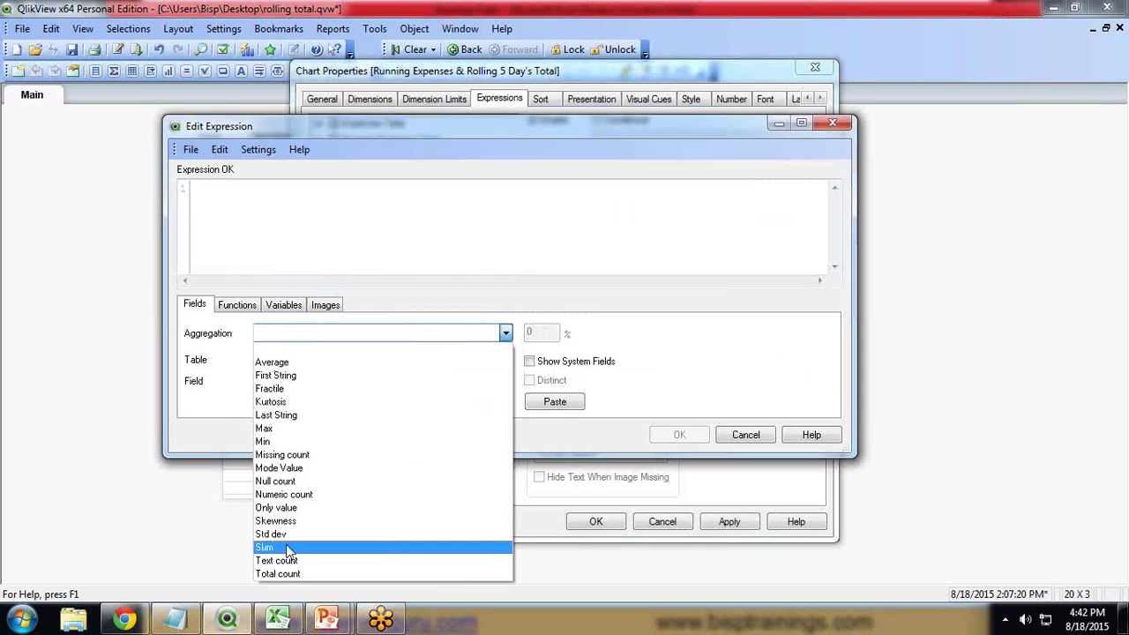
{"action": "left_click", "coordinate": [287, 547]}
{"action": "left_click", "coordinate": [313, 385]}
{"action": "left_click", "coordinate": [285, 424]}
{"action": "left_click", "coordinate": [555, 402]}
{"action": "left_click", "coordinate": [675, 434]}
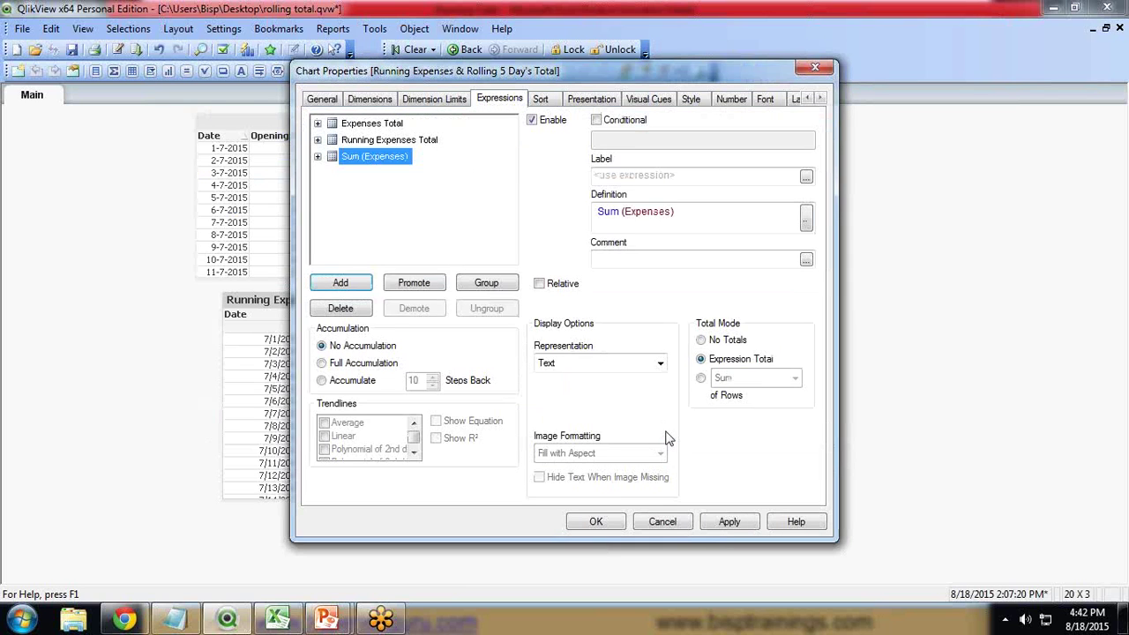
- Switch to Excel and examine the Rolling 5 Days Exp. Total heading and the formula in F7
{"action": "left_click", "coordinate": [277, 618]}
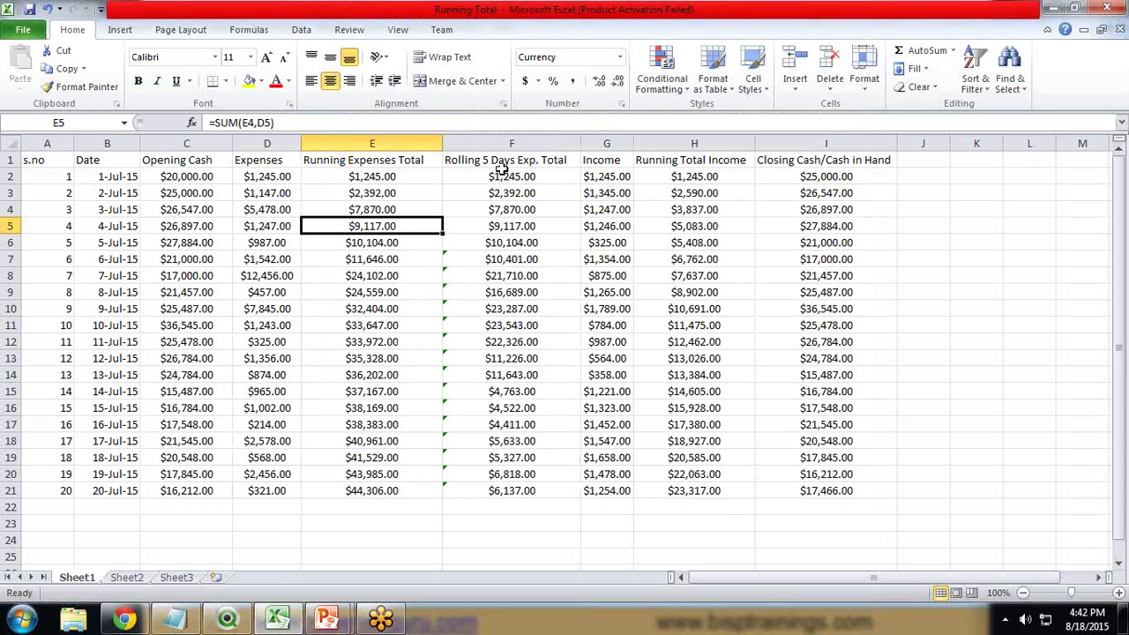
{"action": "left_click", "coordinate": [477, 160]}
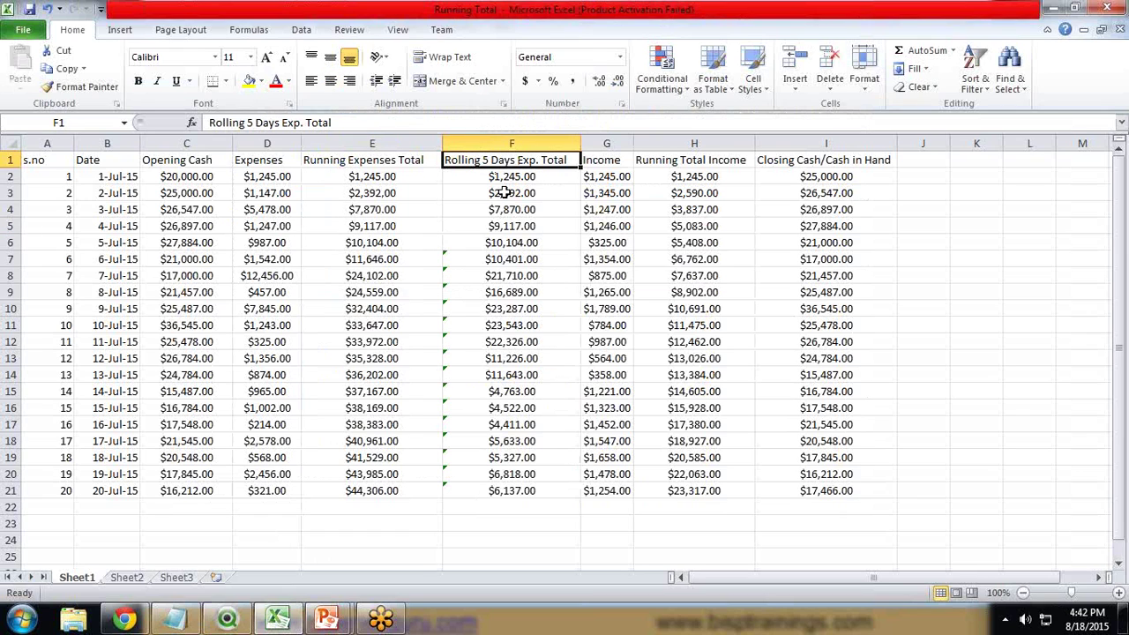
{"action": "left_click", "coordinate": [503, 258]}
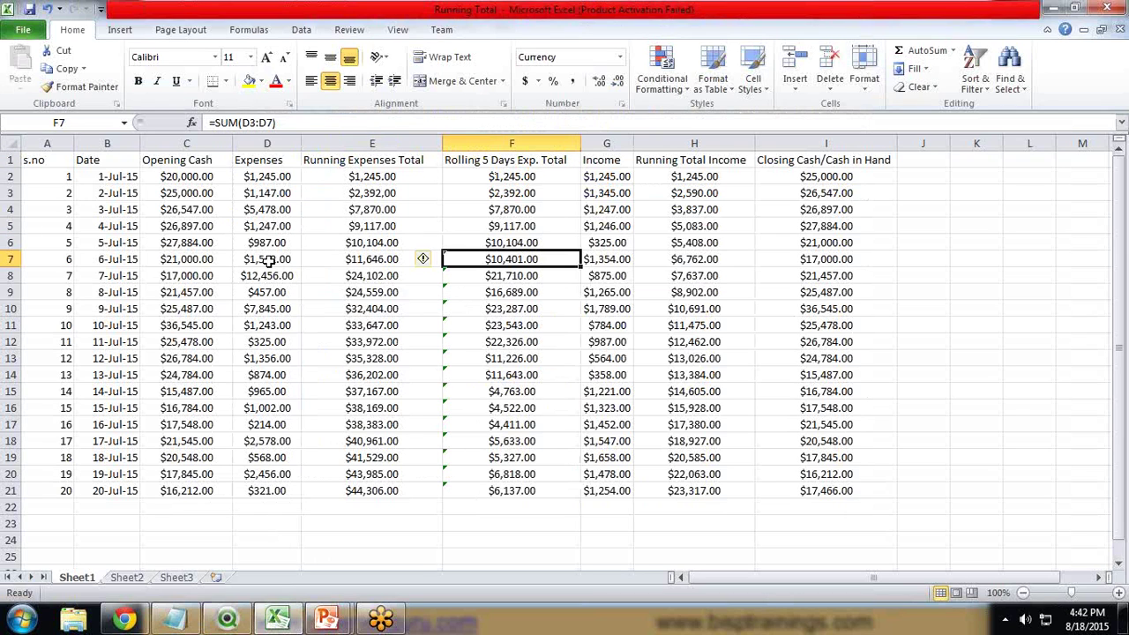
{"action": "key", "text": "F2"}
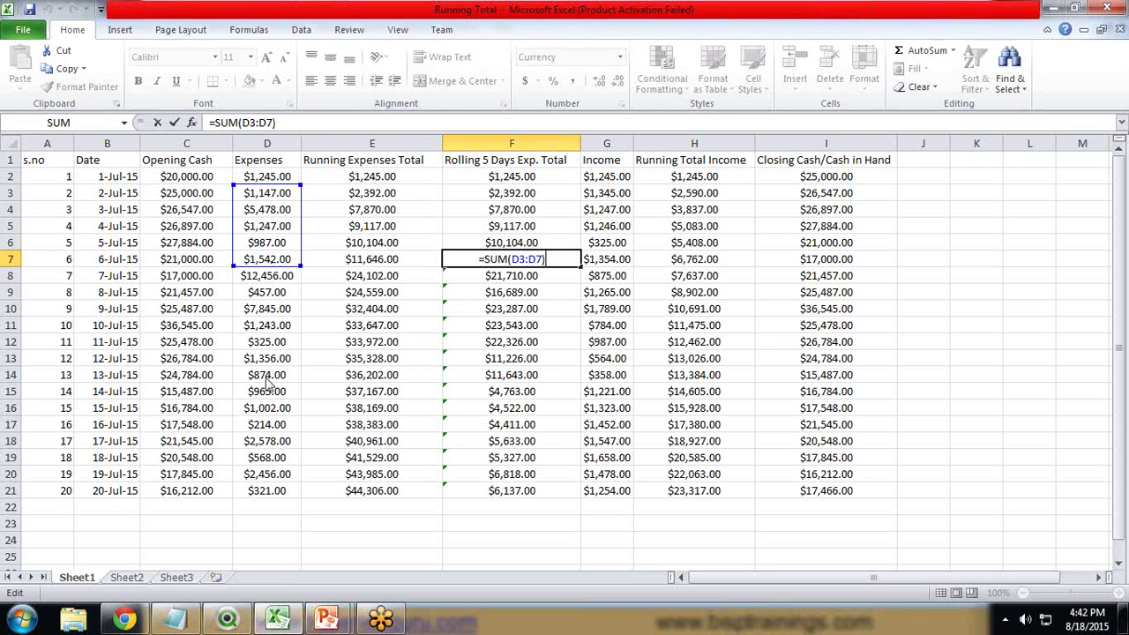
- Return to QlikView and set the third Sum (Expenses) expression to accumulate 5 steps back
{"action": "left_click", "coordinate": [221, 622]}
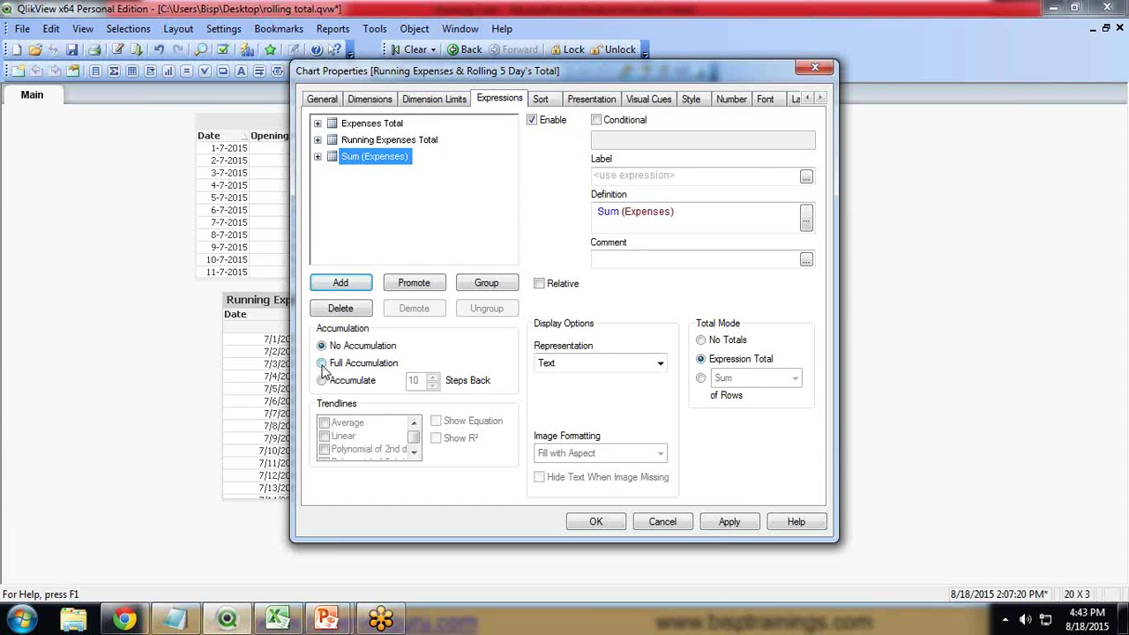
{"action": "left_click_drag", "start_coordinate": [396, 73], "coordinate": [335, 79]}
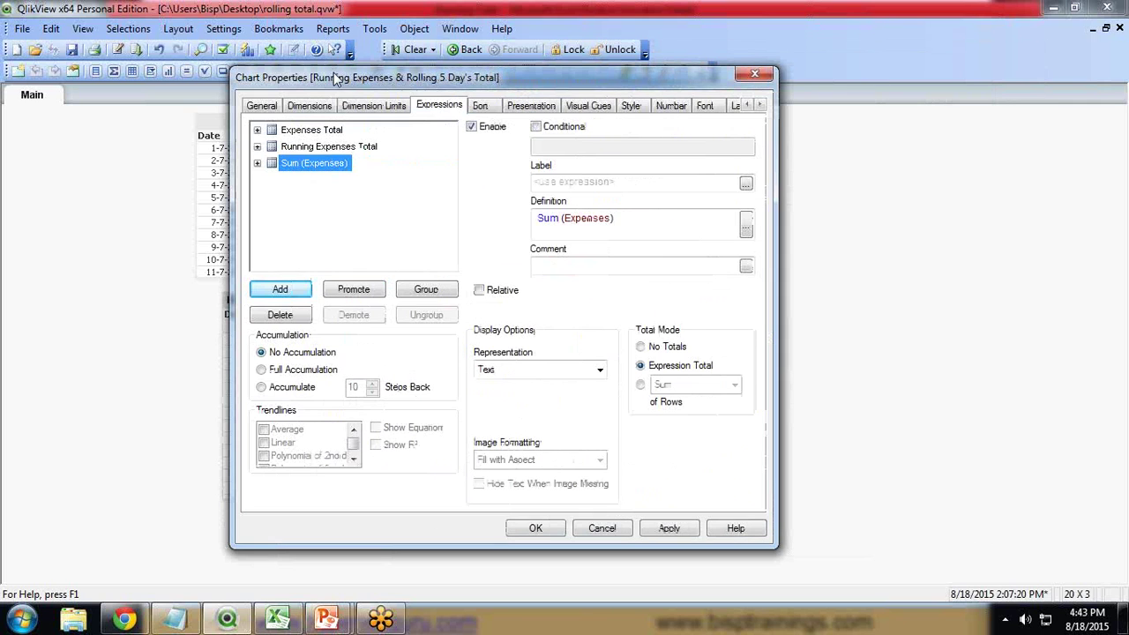
{"action": "left_click", "coordinate": [279, 620]}
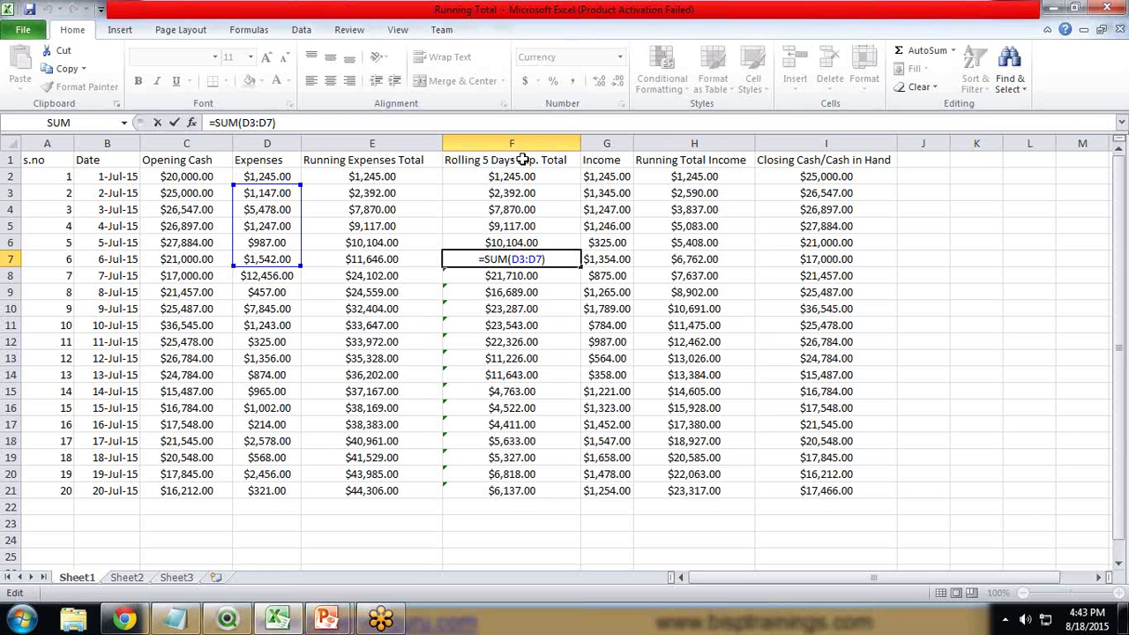
{"action": "left_click", "coordinate": [226, 620]}
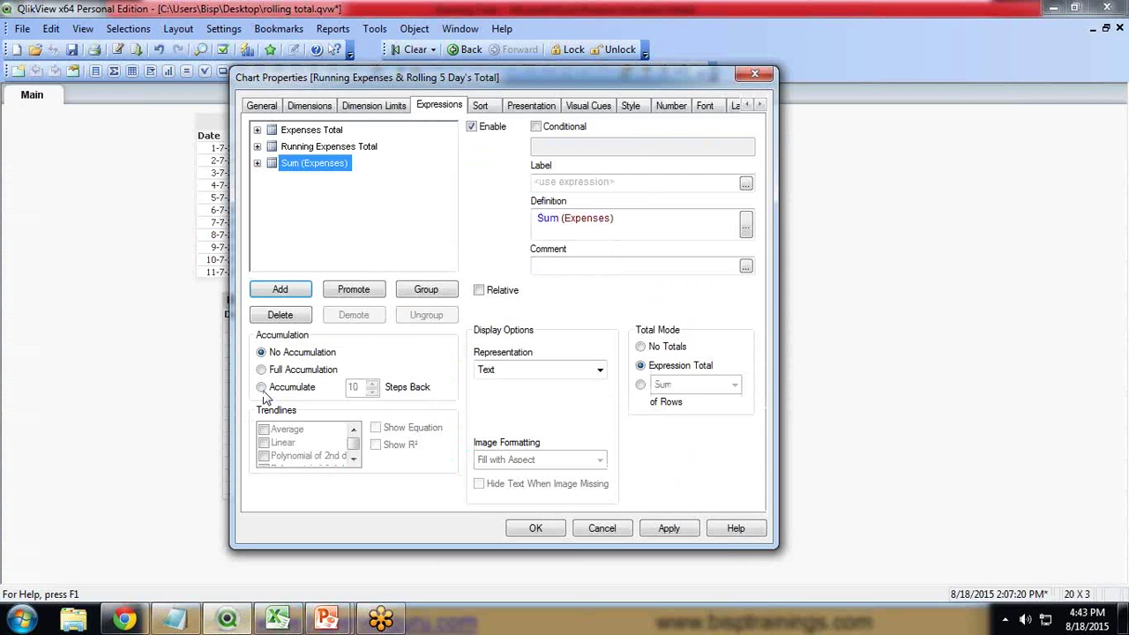
{"action": "left_click", "coordinate": [261, 387]}
{"action": "left_click", "coordinate": [372, 392]}
- Label the third expression "Rolling 5 Days Exp. Total", matching the Excel heading
{"action": "left_click", "coordinate": [563, 181]}
{"action": "type", "text": "Ro"}
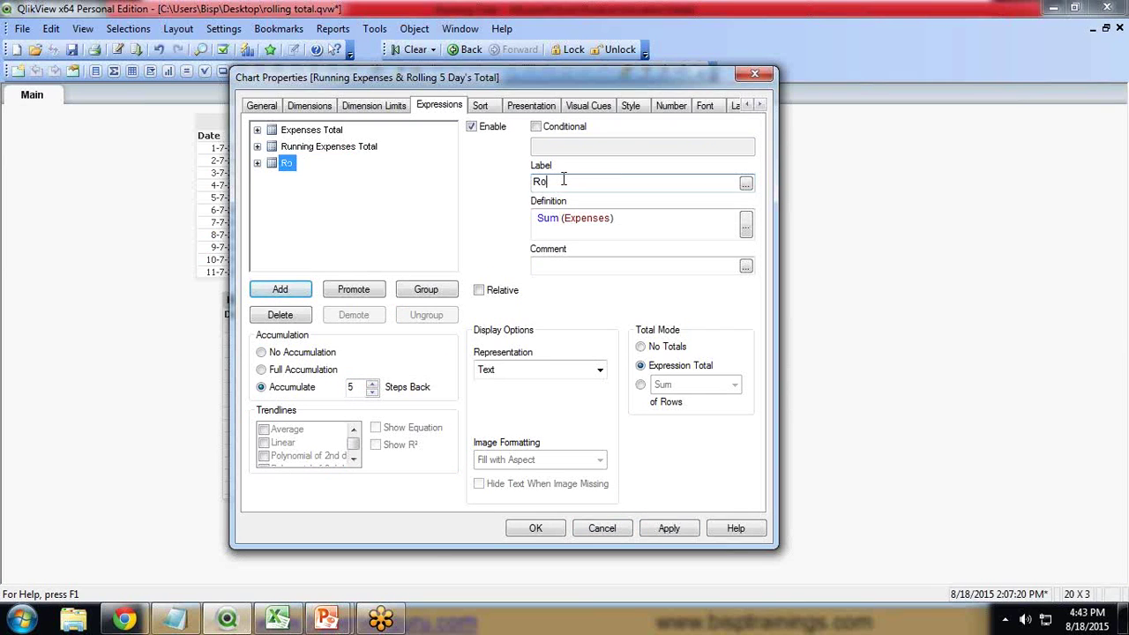
{"action": "type", "text": "lling 5 Days Ba"}
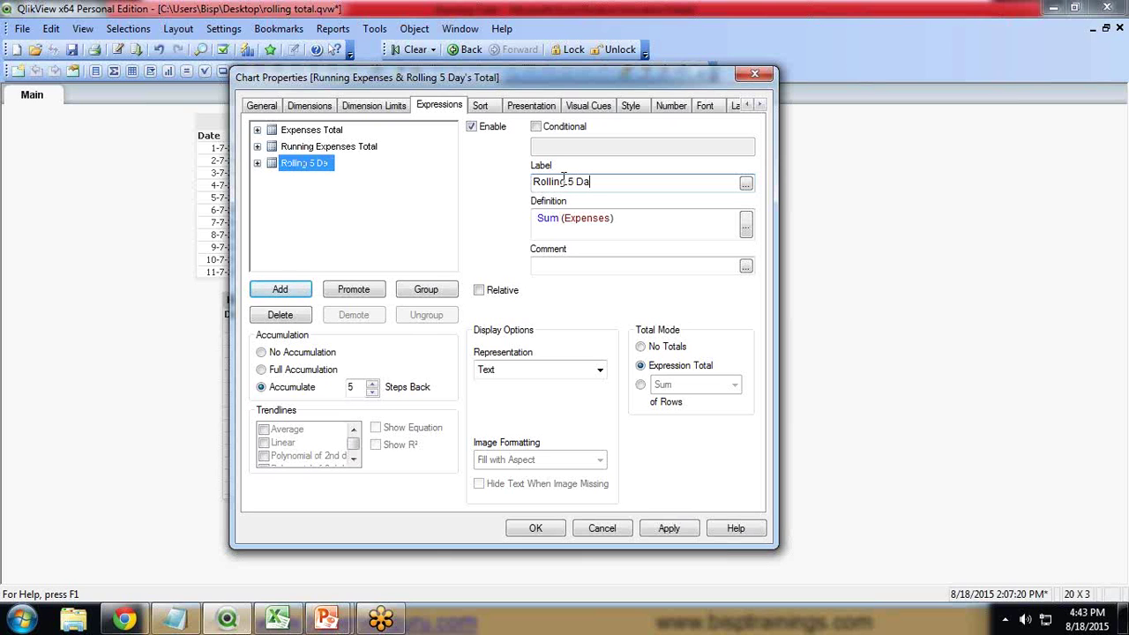
{"action": "key", "text": "BackSpace"}
{"action": "key", "text": "BackSpace"}
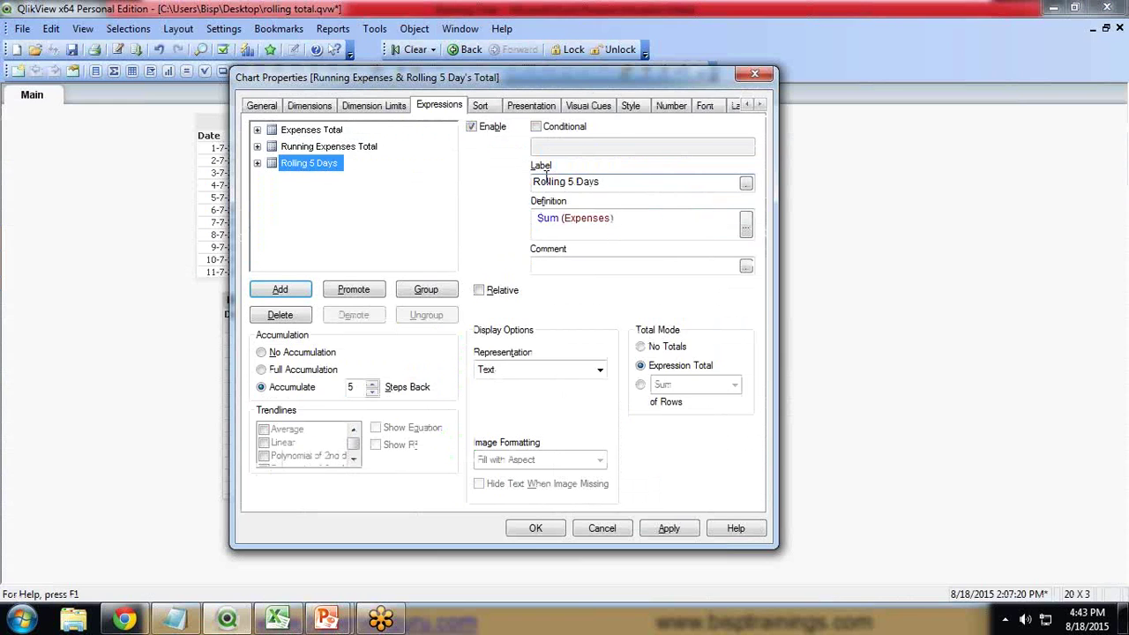
{"action": "type", "text": "Exp."}
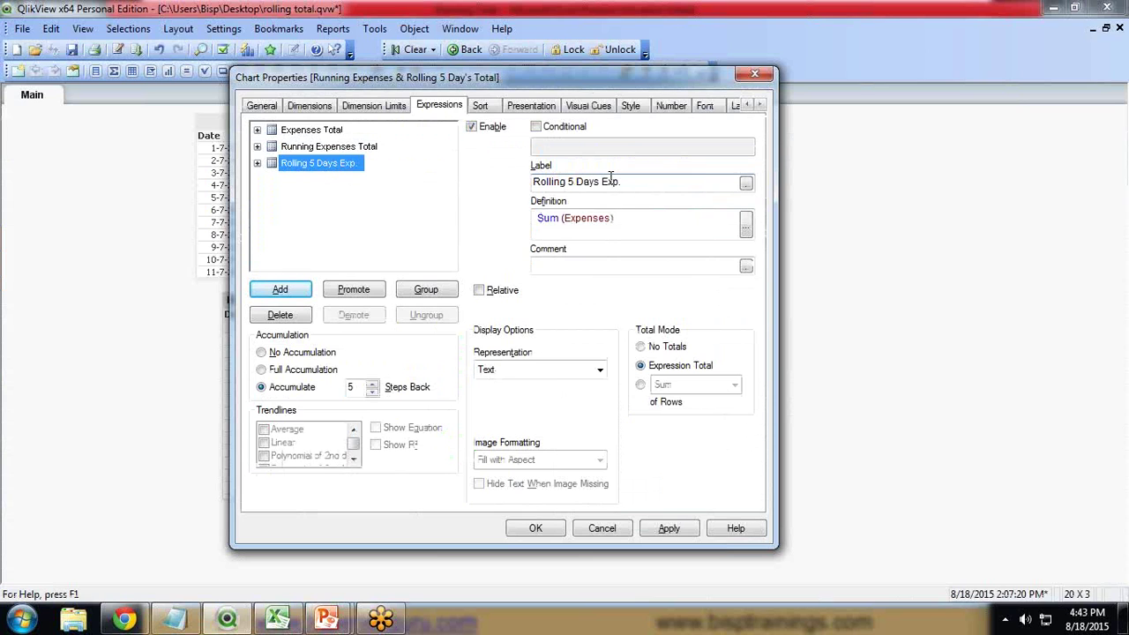
{"action": "type", "text": " Ttotal"}
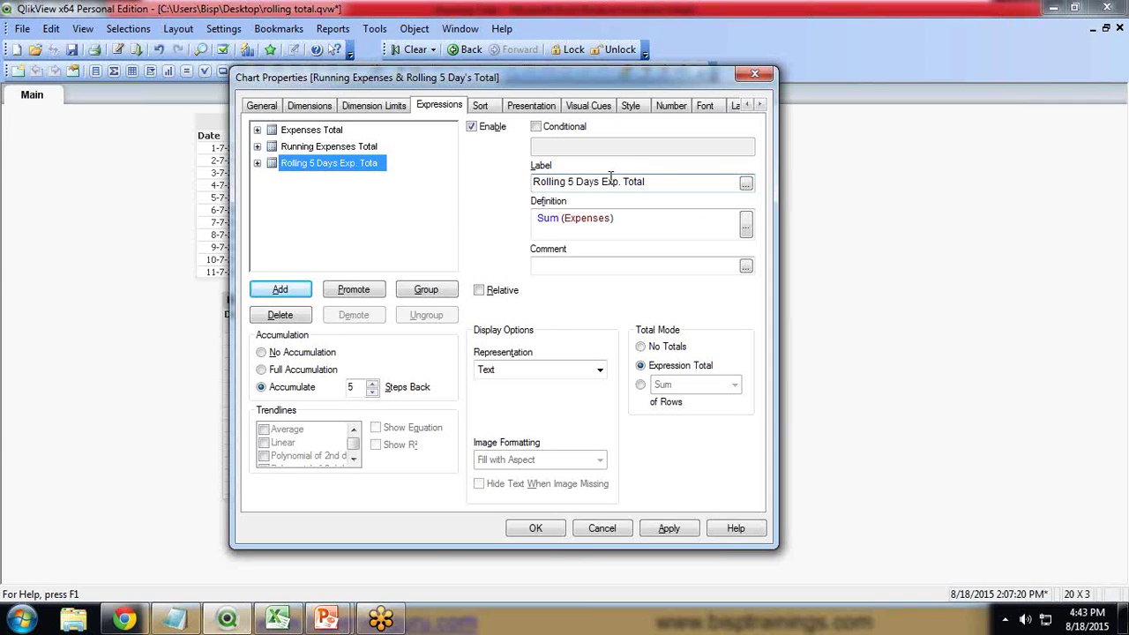
- Confirm the chart properties and widen the Running Expenses table to fit the Rolling 5 Days Exp. Total column
{"action": "left_click", "coordinate": [535, 532]}
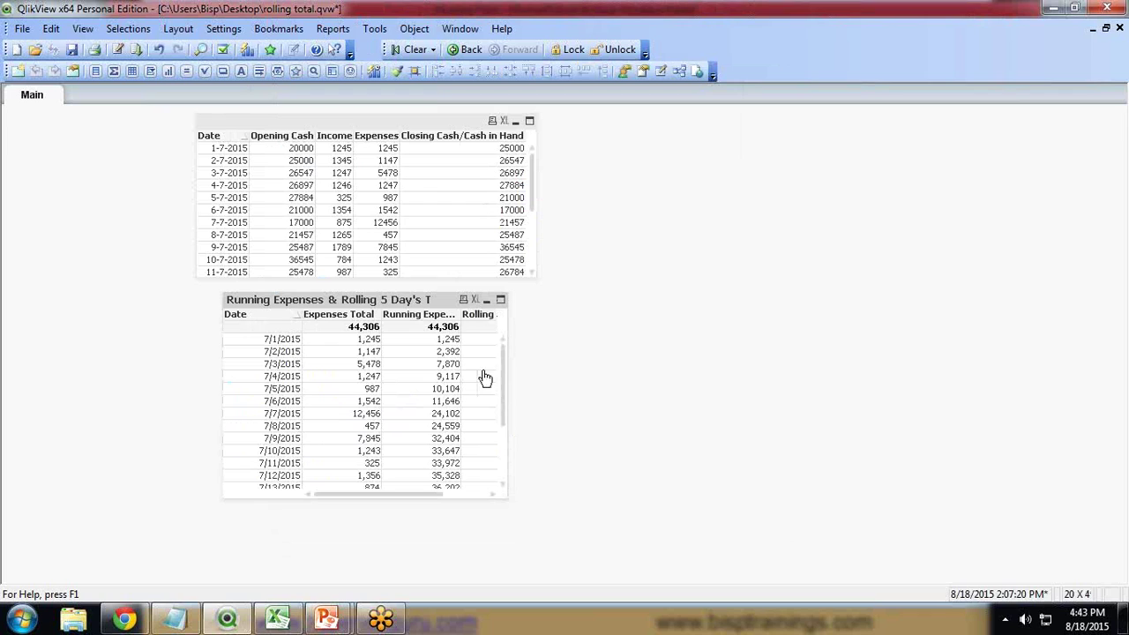
{"action": "left_click_drag", "start_coordinate": [510, 470], "coordinate": [615, 470]}
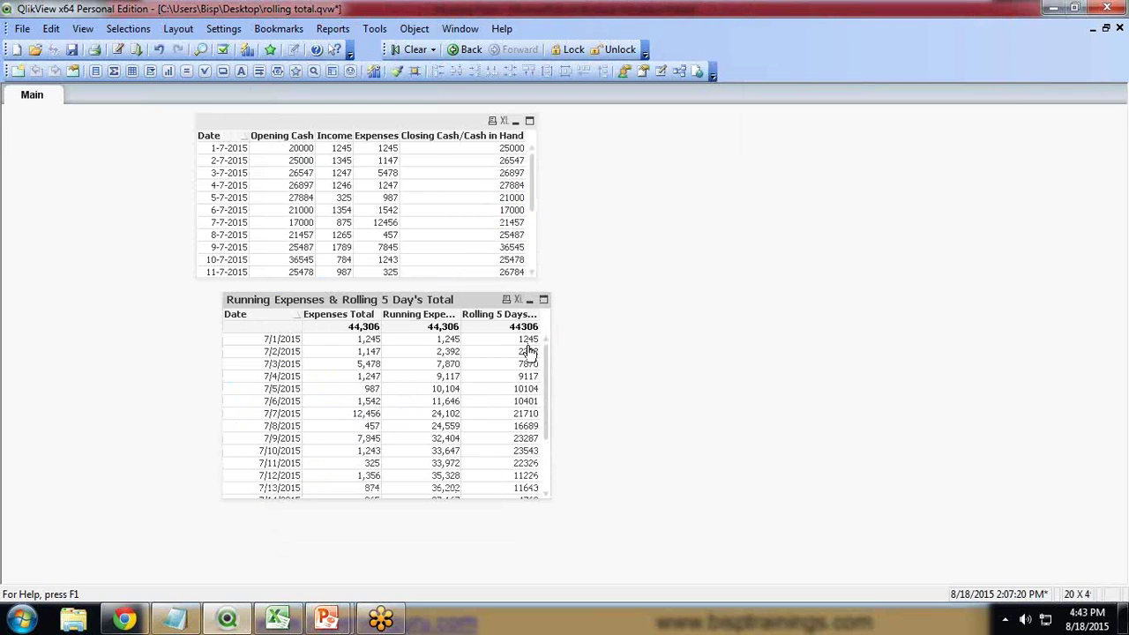
- Format the Rolling 5 Days Exp. Total expression's numbers with thousands separators, matching the other two expressions
{"action": "right_click", "coordinate": [479, 309]}
{"action": "left_click", "coordinate": [509, 318]}
{"action": "left_click", "coordinate": [730, 98]}
{"action": "left_click", "coordinate": [358, 165]}
{"action": "left_click", "coordinate": [466, 180]}
{"action": "left_click", "coordinate": [596, 521]}
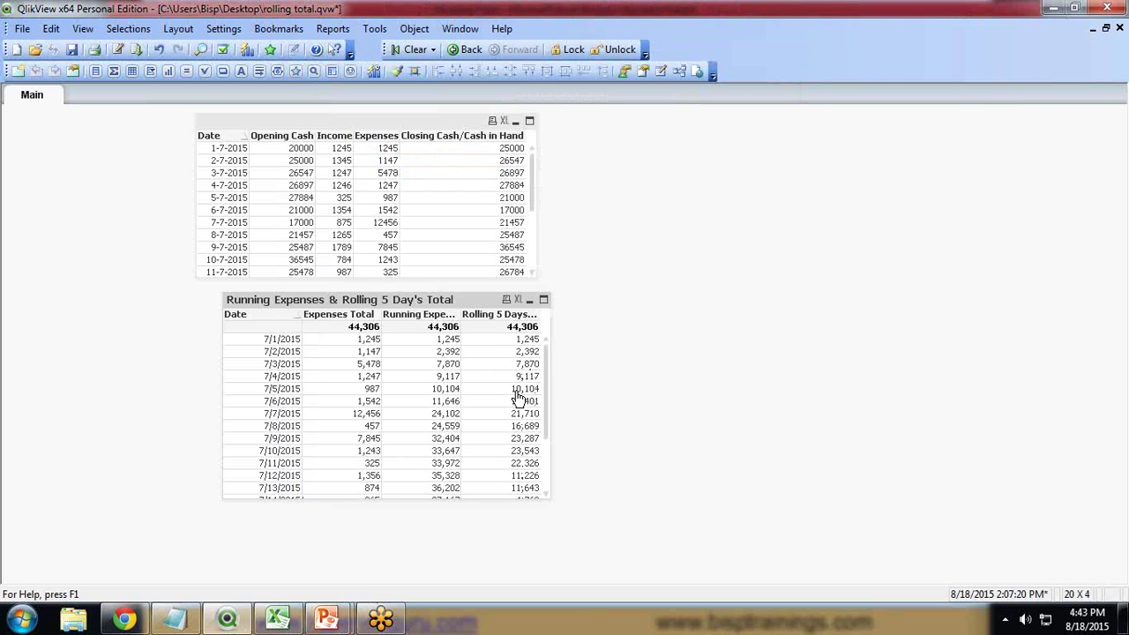
- Switch to Excel and compare its Rolling 5 Days Exp. Total column, examining the formula in F9
{"action": "key", "text": "alt+Tab"}
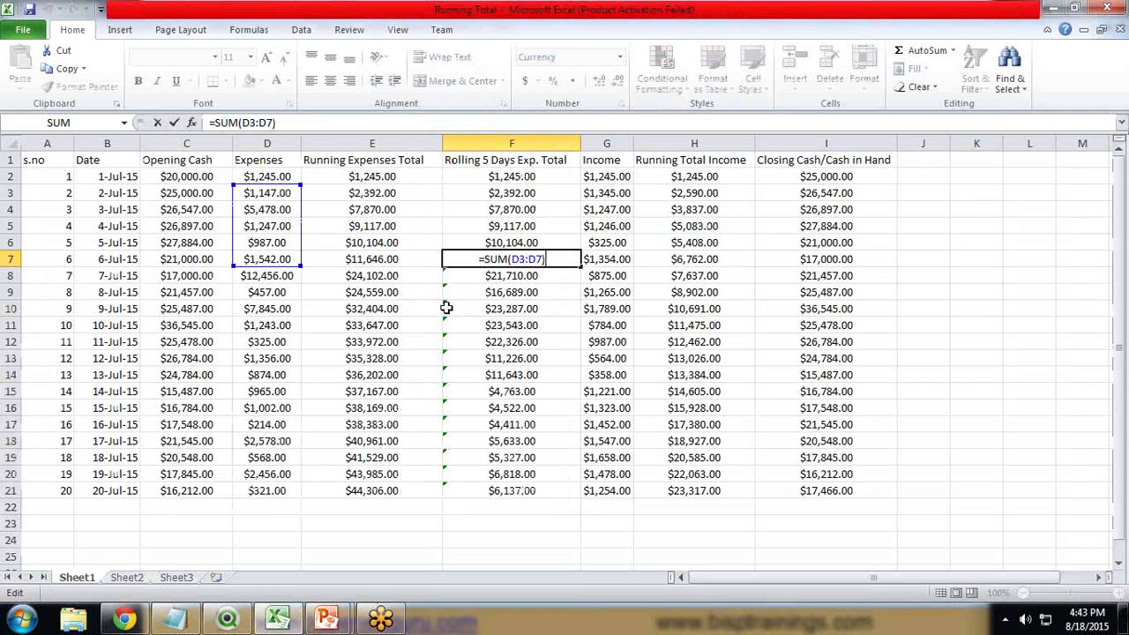
{"action": "left_click", "coordinate": [523, 292]}
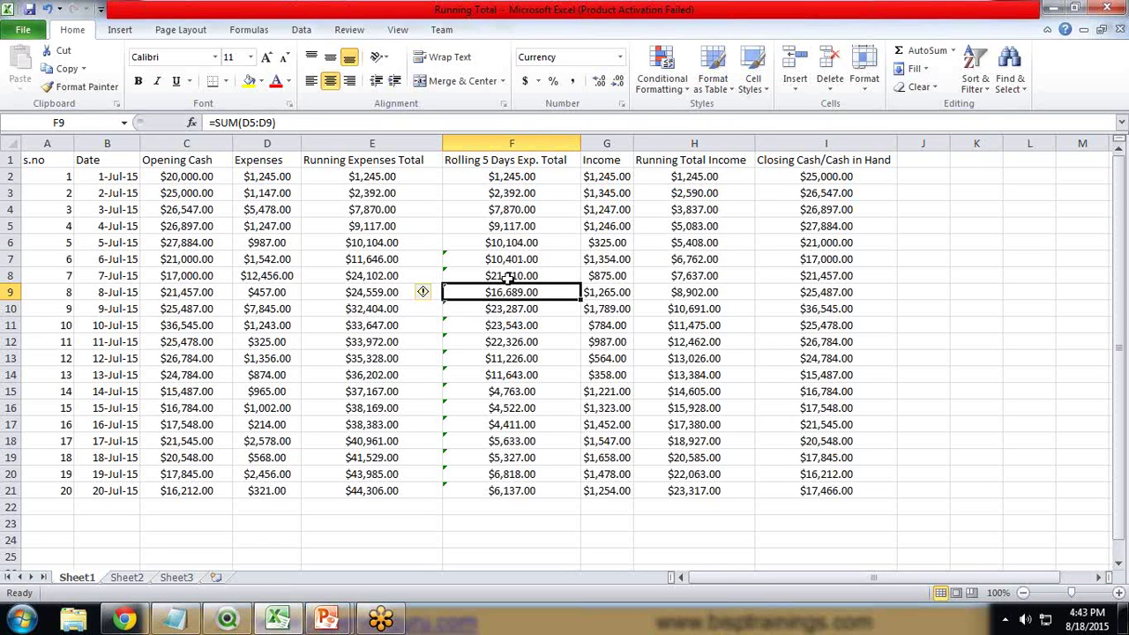
- Return to QlikView and widen the Running Expenses Total and Rolling 5 Days Exp. Total columns to show more of their headings
{"action": "key", "text": "alt+Tab"}
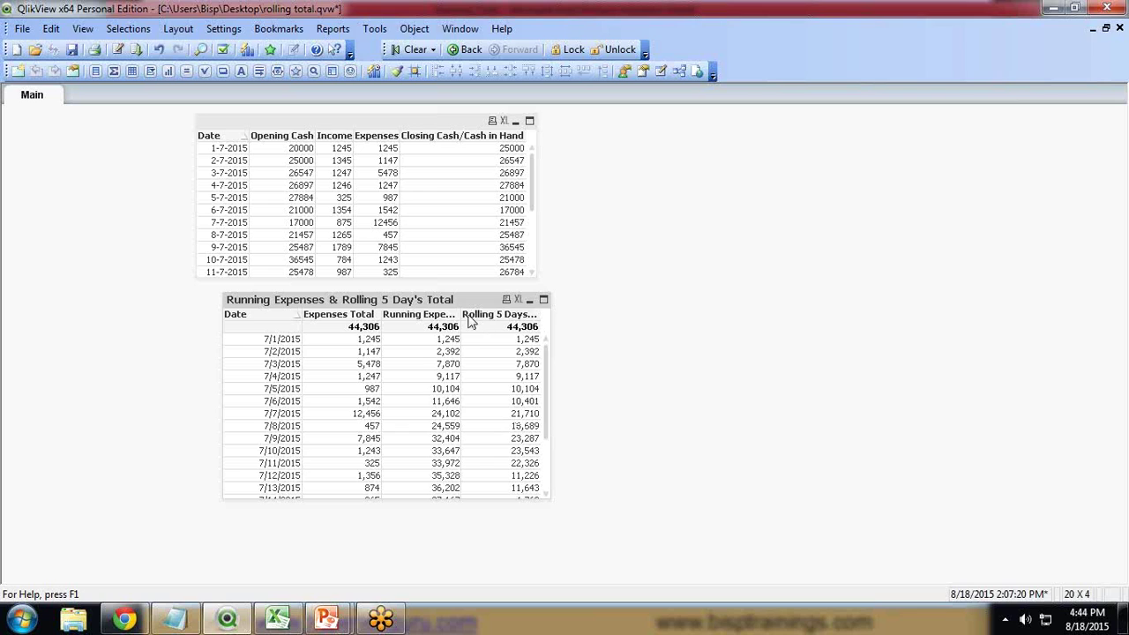
{"action": "left_click_drag", "start_coordinate": [460, 314], "coordinate": [518, 314]}
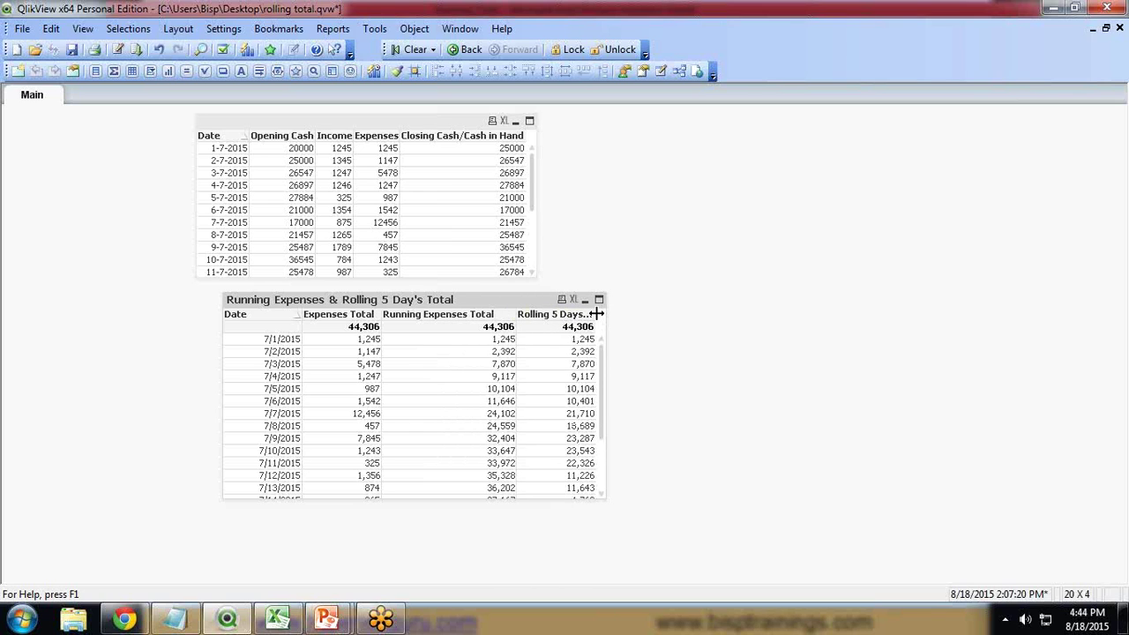
{"action": "left_click_drag", "start_coordinate": [627, 314], "coordinate": [625, 313]}
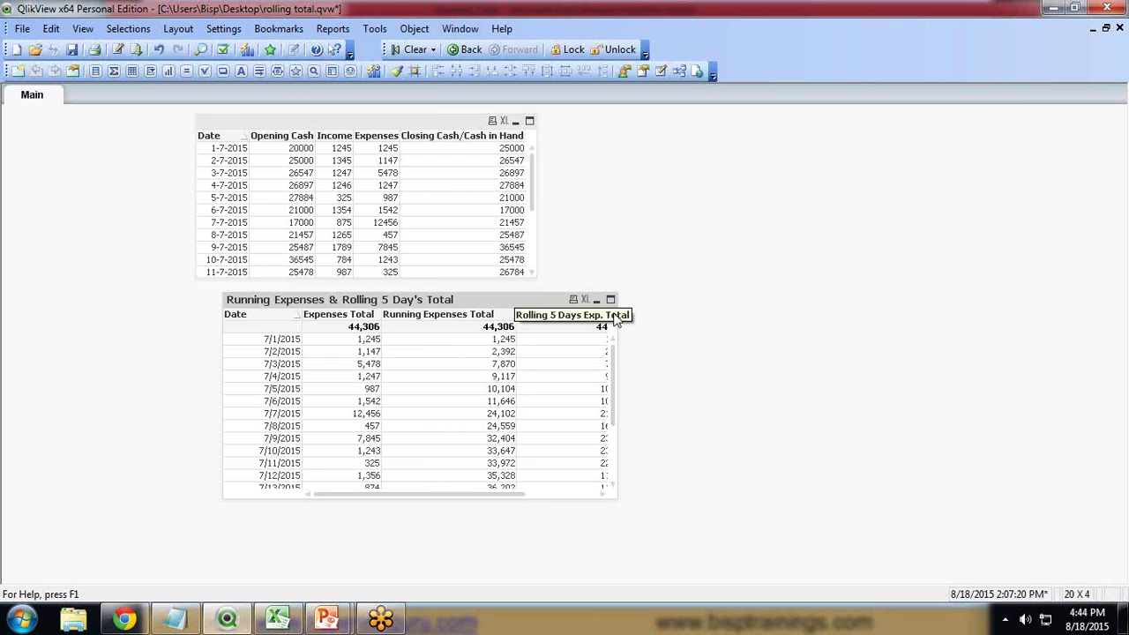
{"action": "left_click_drag", "start_coordinate": [614, 311], "coordinate": [638, 311]}
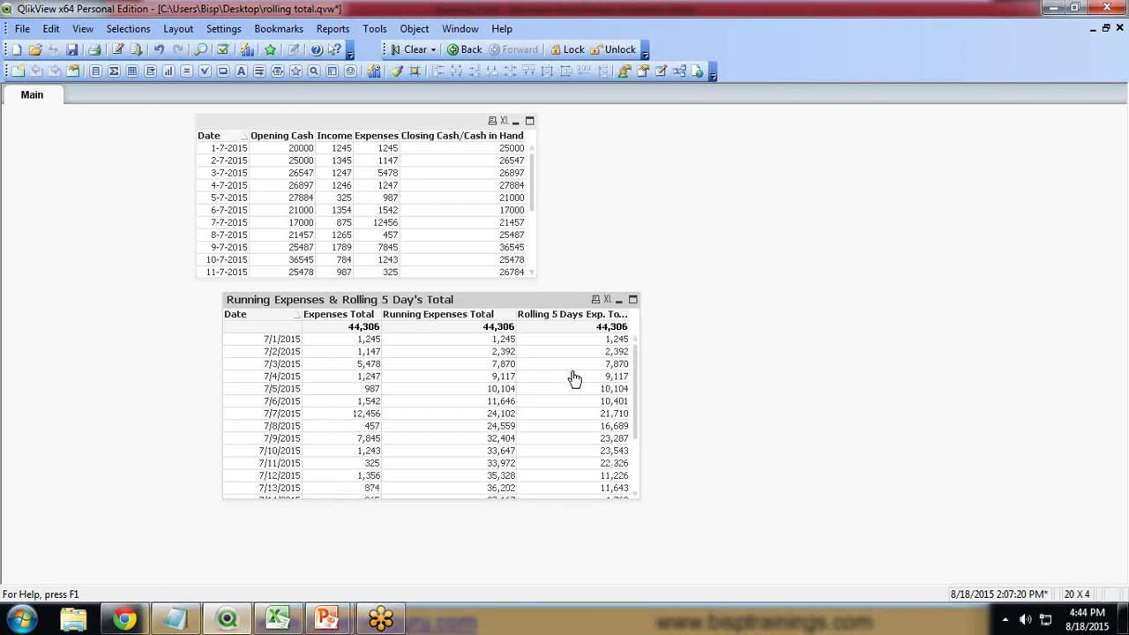
- Switch to the running PowerPoint slide show with the QlikView Development title slide
{"action": "mouse_move", "coordinate": [326, 616]}
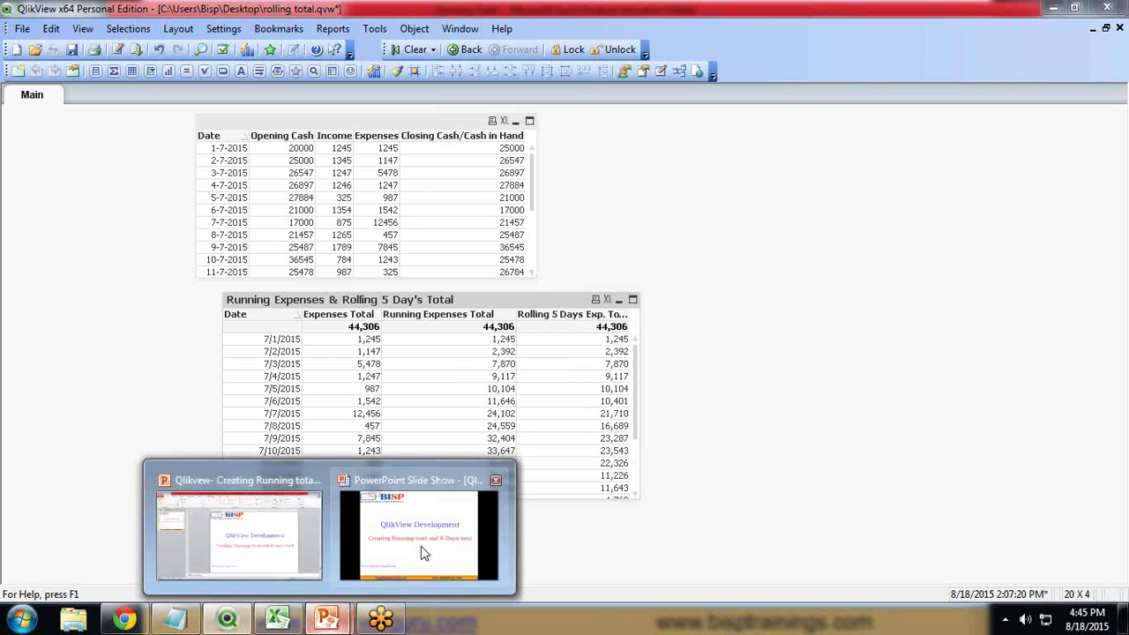
{"action": "left_click", "coordinate": [421, 553]}
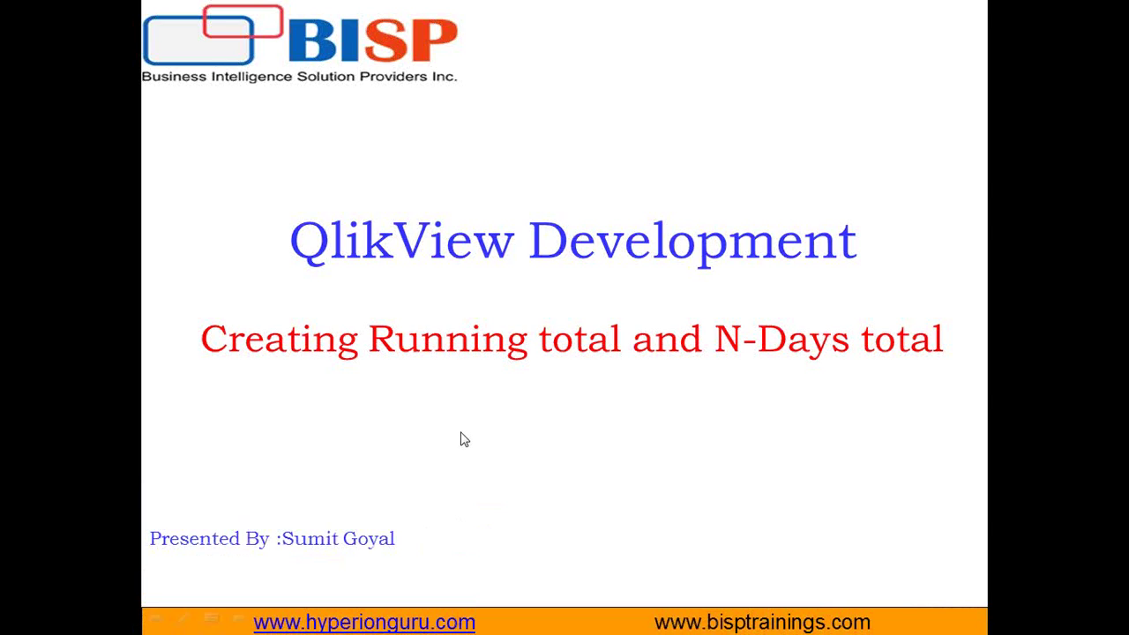